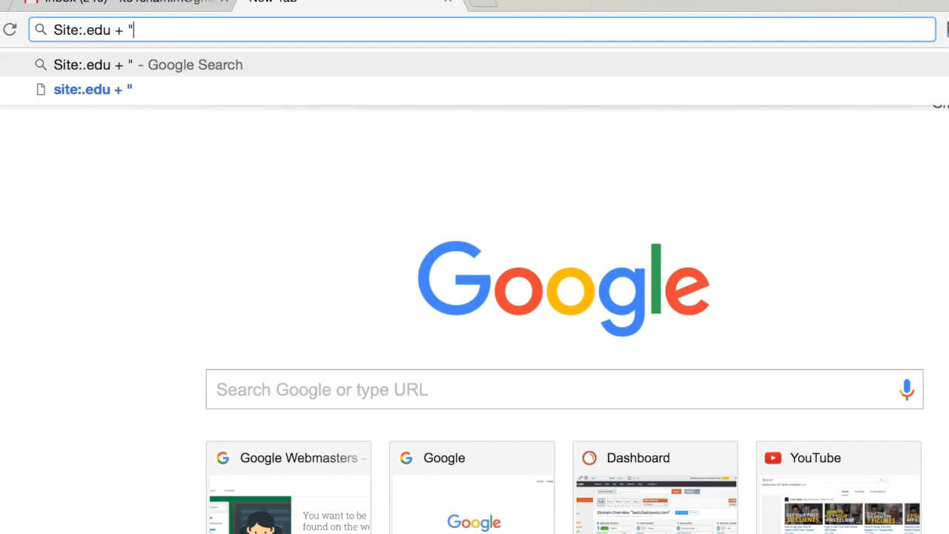
Complete the query as "Site:.edu + Marketing + Resources", run the search and skim the listed university pages
{"action": "key", "text": "BackSpace"}
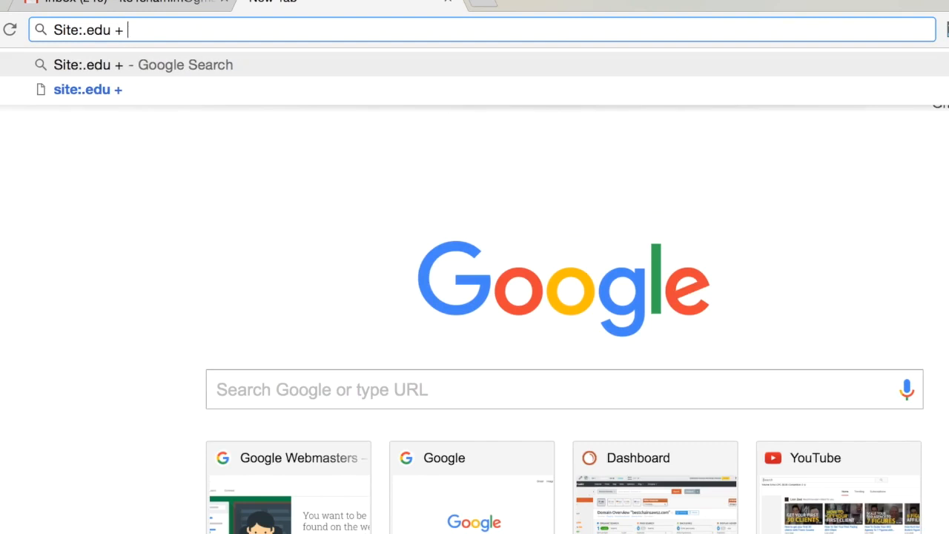
{"action": "type", "text": "Marke"}
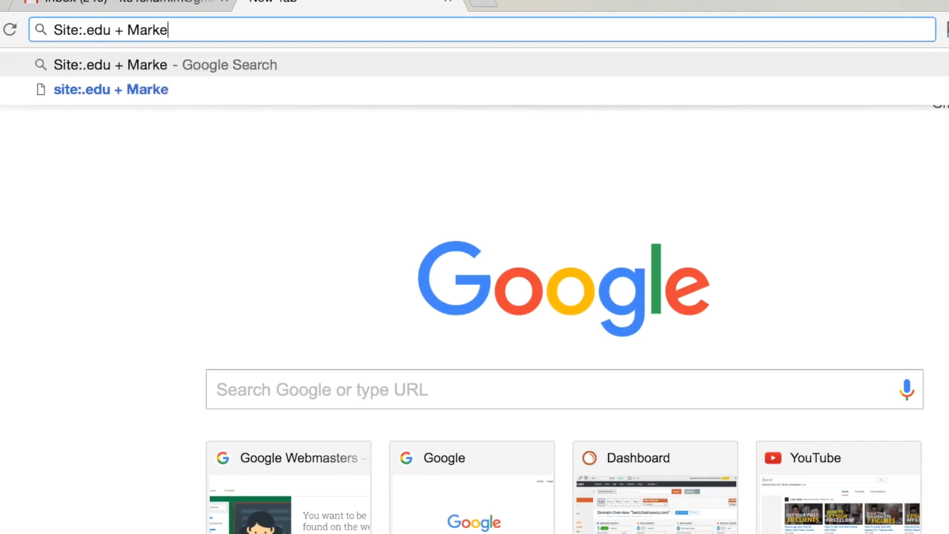
{"action": "type", "text": "ting + Re"}
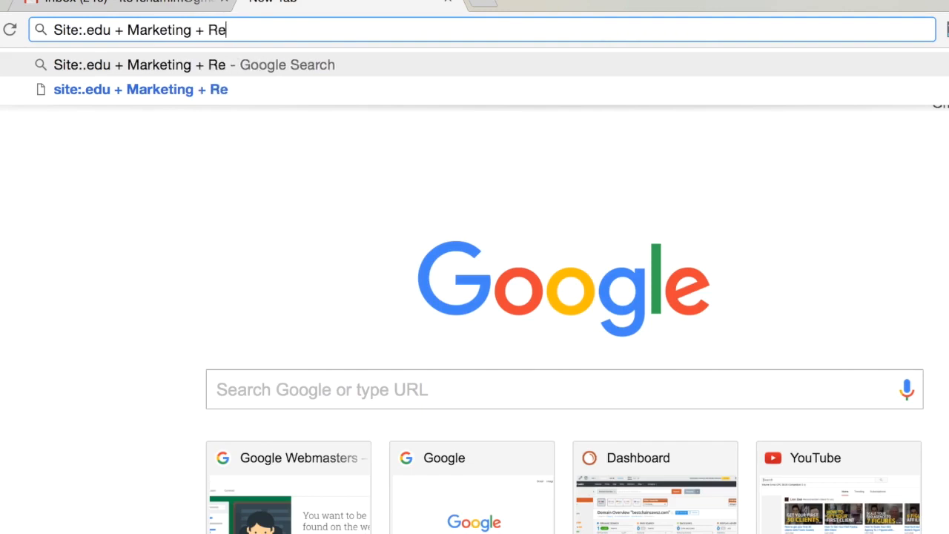
{"action": "type", "text": "sources"}
{"action": "key", "text": "Return"}
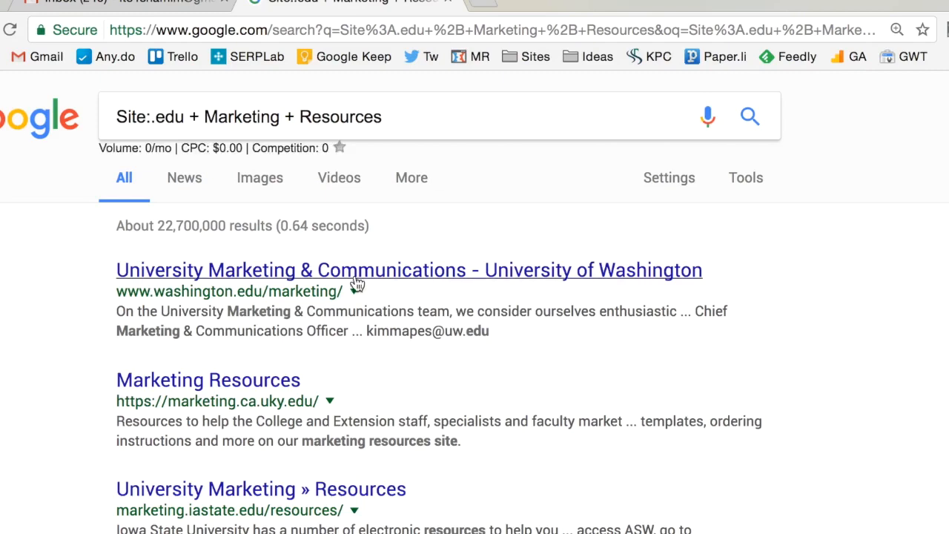
{"action": "scroll", "coordinate": [423, 407], "scroll_direction": "down", "scroll_amount": 5}
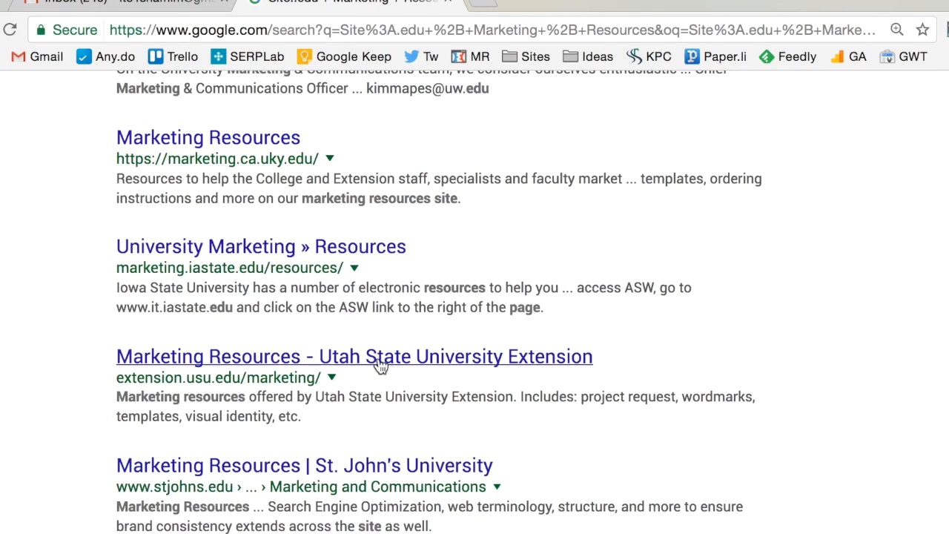
{"action": "scroll", "coordinate": [368, 421], "scroll_direction": "down", "scroll_amount": 2}
{"action": "scroll", "coordinate": [367, 417], "scroll_direction": "up", "scroll_amount": 7}
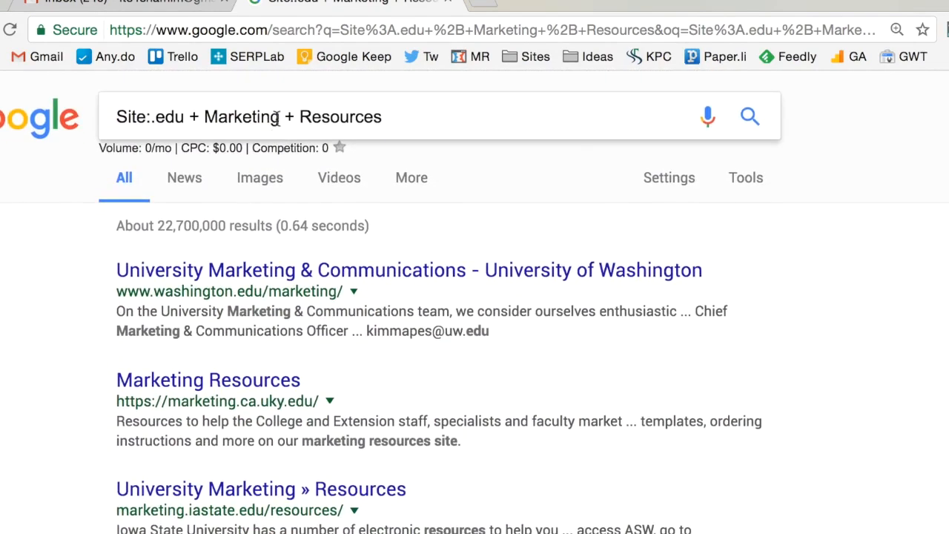
Replace Marketing with health in the query, search for "Site:.edu + health + Resources" and skim the results
{"action": "left_click_drag", "start_coordinate": [281, 116], "coordinate": [205, 119]}
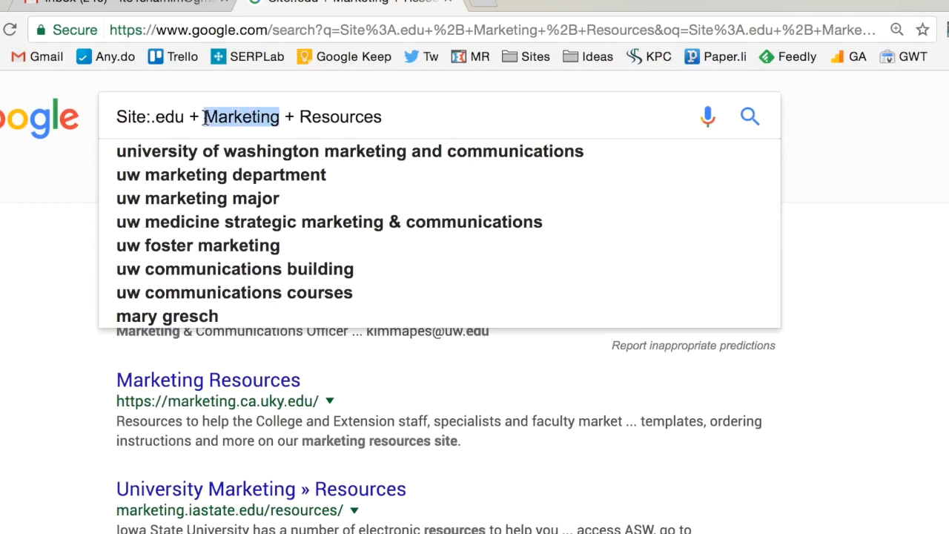
{"action": "key", "text": "BackSpace"}
{"action": "type", "text": "health"}
{"action": "key", "text": "Return"}
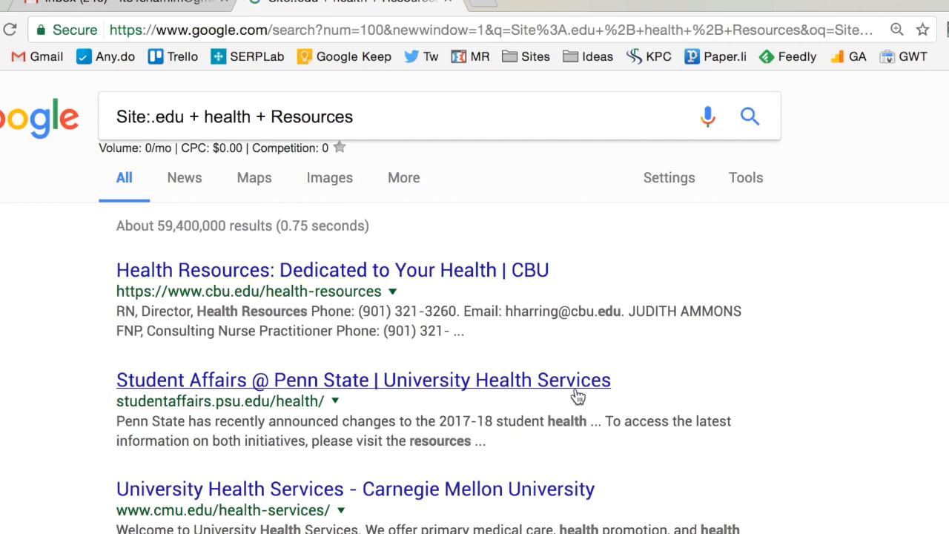
{"action": "scroll", "coordinate": [576, 393], "scroll_direction": "down", "scroll_amount": 3}
{"action": "scroll", "coordinate": [352, 304], "scroll_direction": "up", "scroll_amount": 3}
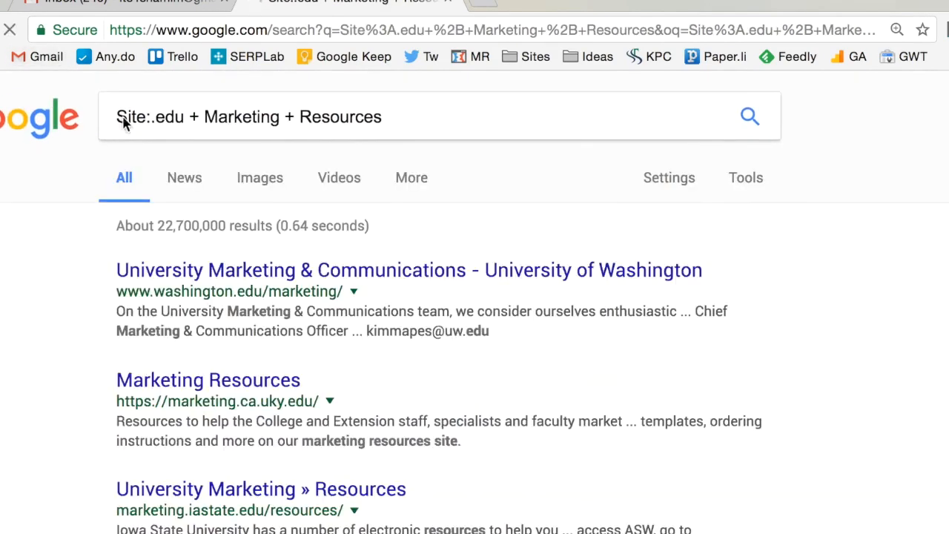
Open the Iowa State "University Marketing » Resources" result from the marketing search in a new tab and switch to it
{"action": "scroll", "coordinate": [433, 346], "scroll_direction": "down", "scroll_amount": 2}
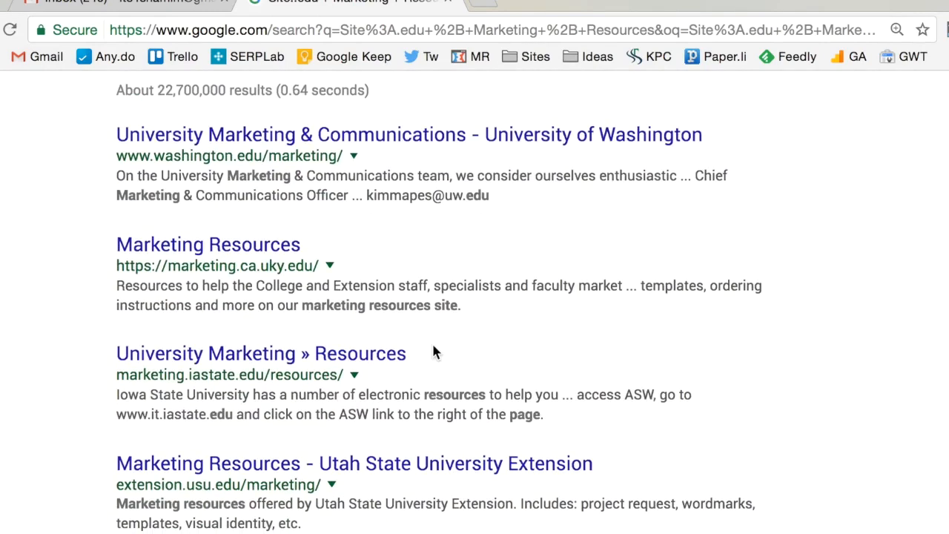
{"action": "left_click", "coordinate": [352, 364], "text": "super"}
{"action": "left_click", "coordinate": [549, 3]}
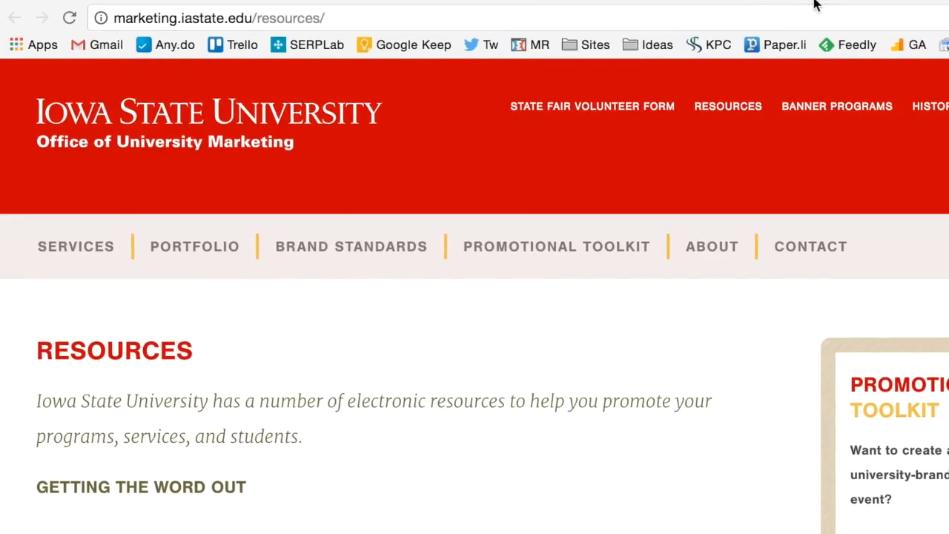
Examine the Iowa State University resources page from start to end for its listed resources and the sites it links to
{"action": "scroll", "coordinate": [563, 312], "scroll_direction": "down", "scroll_amount": 5}
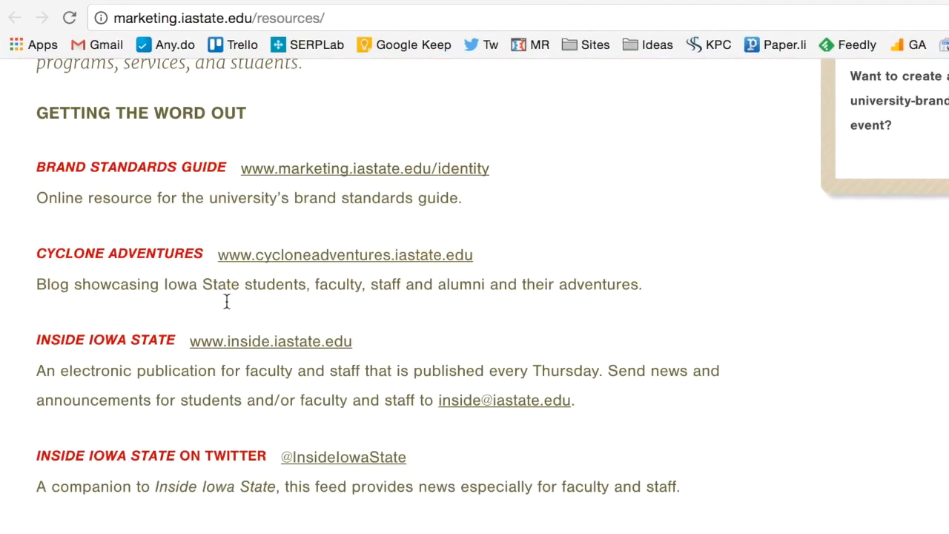
{"action": "scroll", "coordinate": [230, 348], "scroll_direction": "down", "scroll_amount": 3}
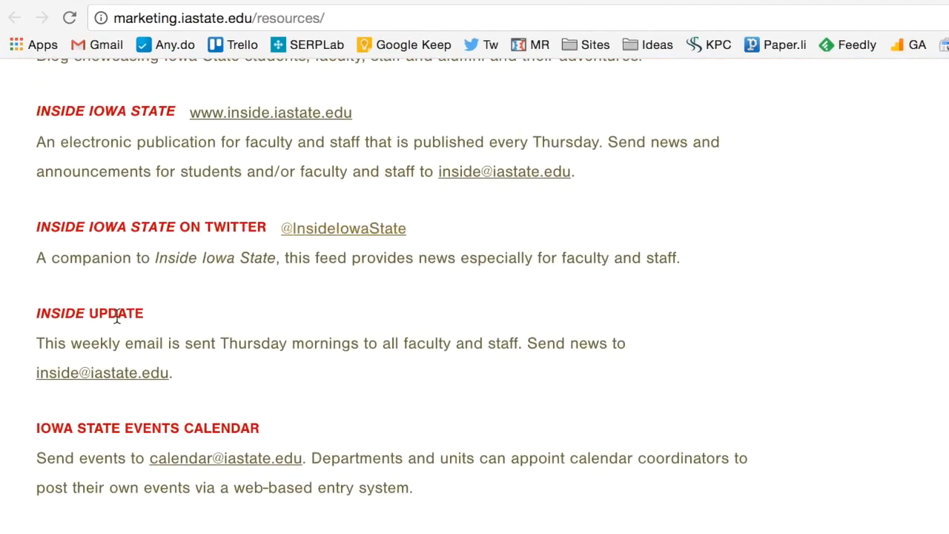
{"action": "scroll", "coordinate": [117, 315], "scroll_direction": "down", "scroll_amount": 15}
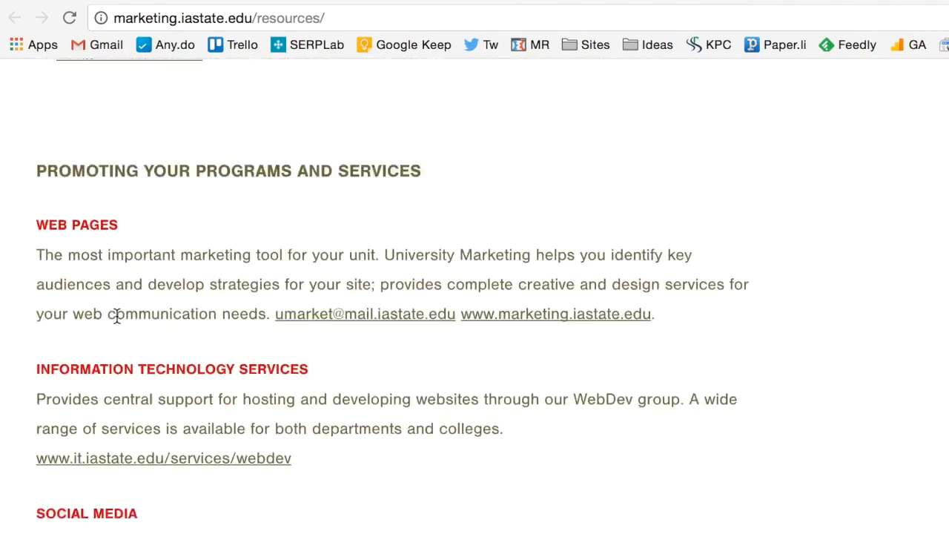
{"action": "scroll", "coordinate": [116, 315], "scroll_direction": "down", "scroll_amount": 1}
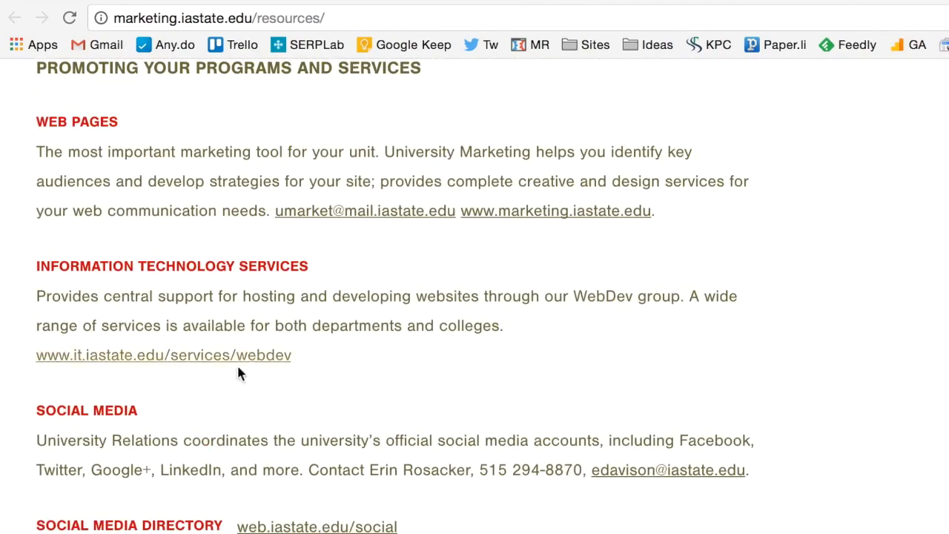
{"action": "scroll", "coordinate": [305, 337], "scroll_direction": "down", "scroll_amount": 5}
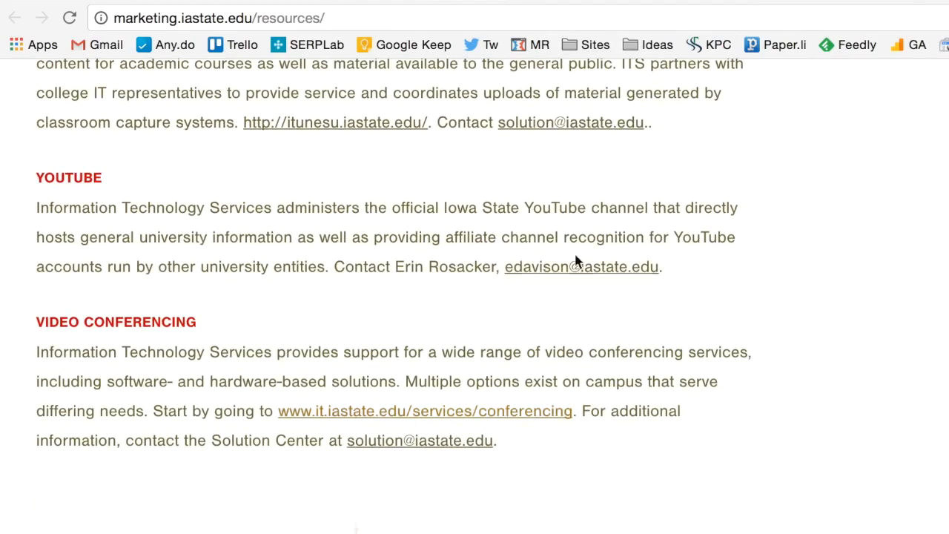
{"action": "scroll", "coordinate": [457, 239], "scroll_direction": "down", "scroll_amount": 1}
{"action": "scroll", "coordinate": [459, 241], "scroll_direction": "up", "scroll_amount": 15}
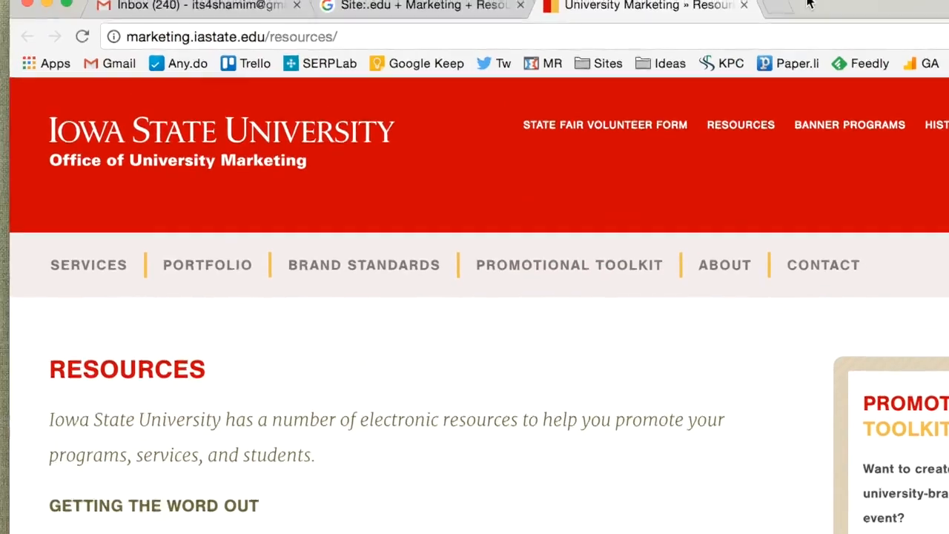
Return to the search results, open the Utah State University Extension marketing resources page in a new tab and look it over
{"action": "left_click", "coordinate": [471, 16]}
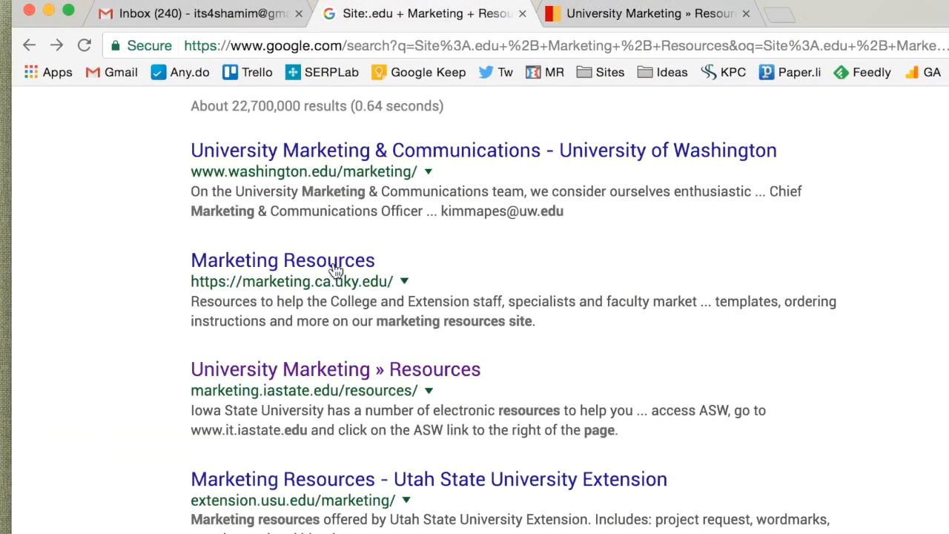
{"action": "scroll", "coordinate": [393, 454], "scroll_direction": "down", "scroll_amount": 2}
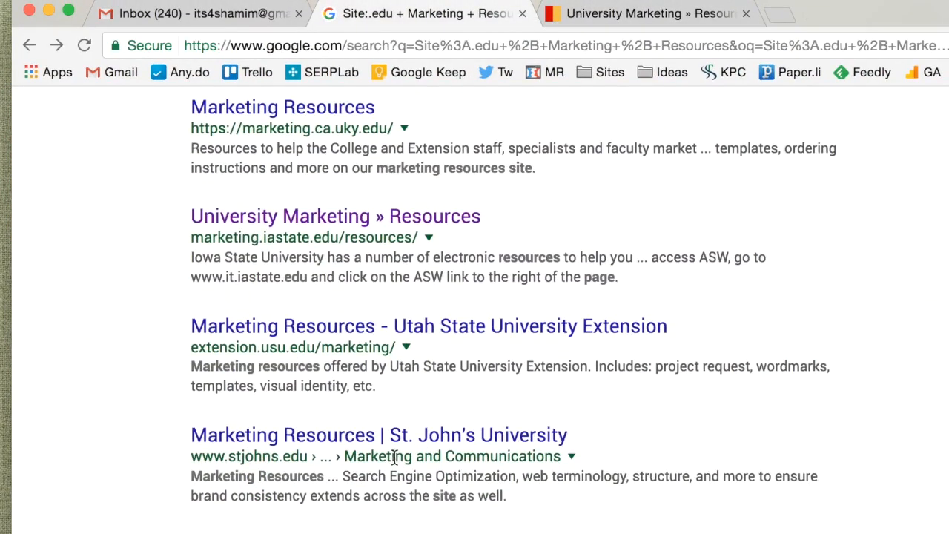
{"action": "left_click", "coordinate": [324, 339], "text": "super"}
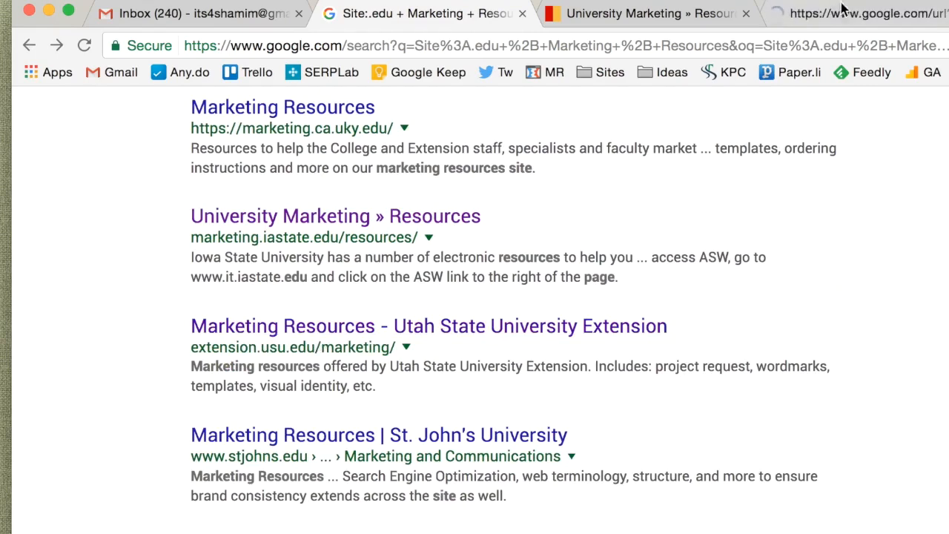
{"action": "left_click", "coordinate": [845, 10]}
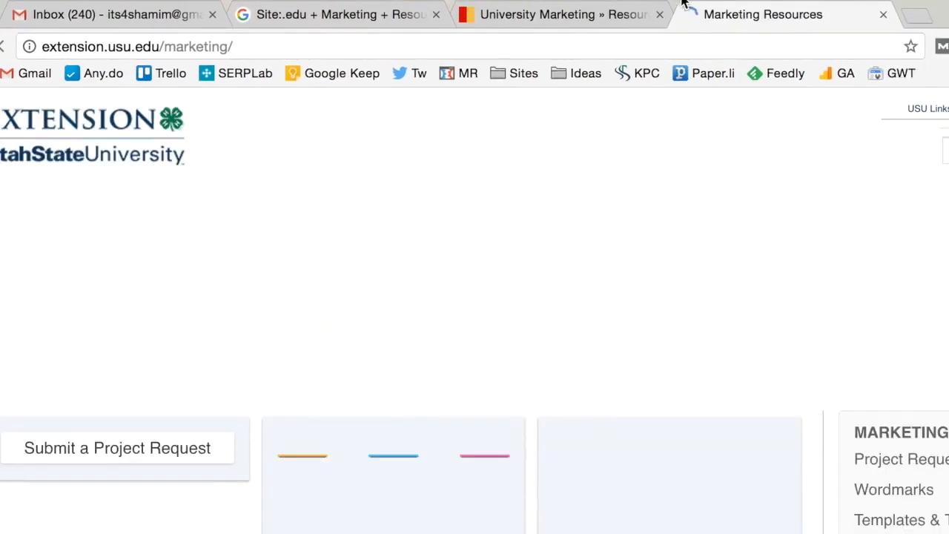
{"action": "scroll", "coordinate": [627, 310], "scroll_direction": "down", "scroll_amount": 10}
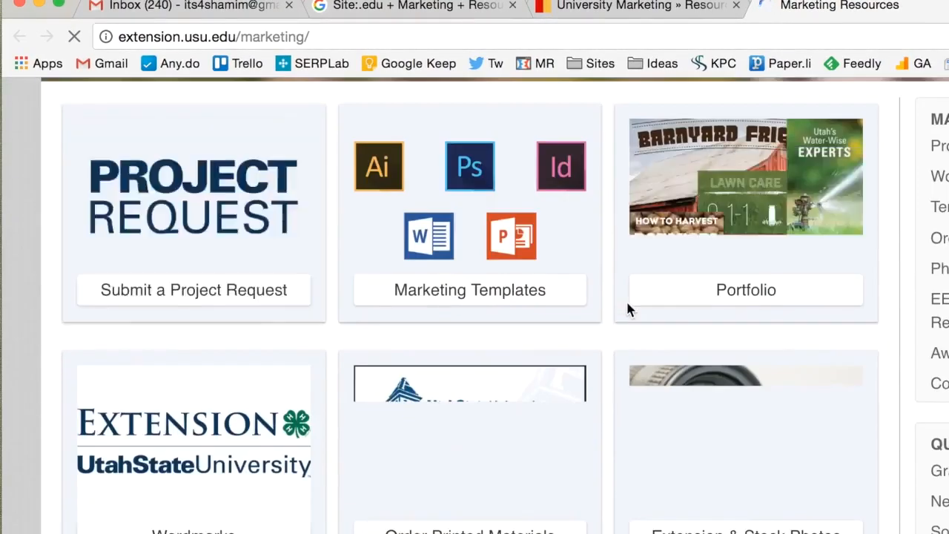
{"action": "scroll", "coordinate": [628, 310], "scroll_direction": "up", "scroll_amount": 3}
{"action": "scroll", "coordinate": [627, 310], "scroll_direction": "up", "scroll_amount": 3}
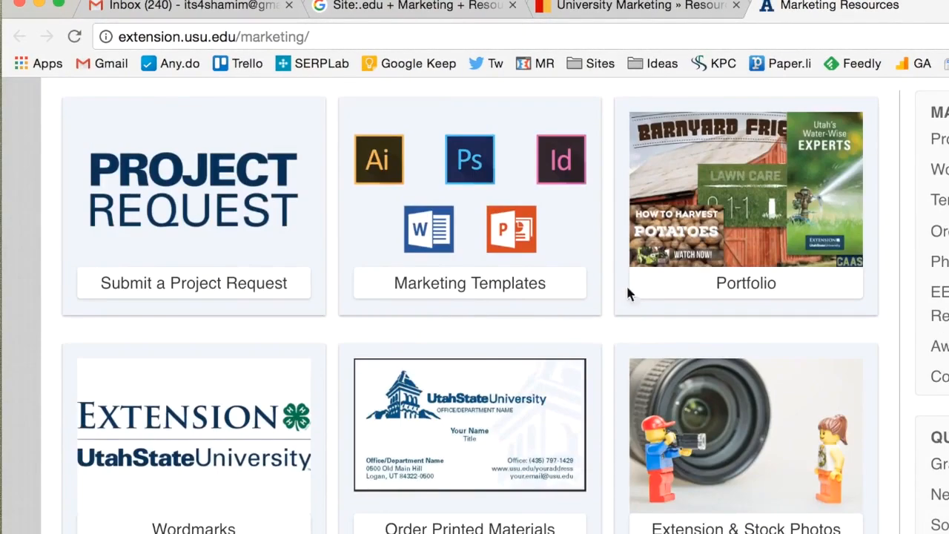
Go back to the search results and open the "Marketing Resources | St. John's University" page in a new tab
{"action": "left_click", "coordinate": [415, 6]}
{"action": "scroll", "coordinate": [415, 260], "scroll_direction": "down", "scroll_amount": 3}
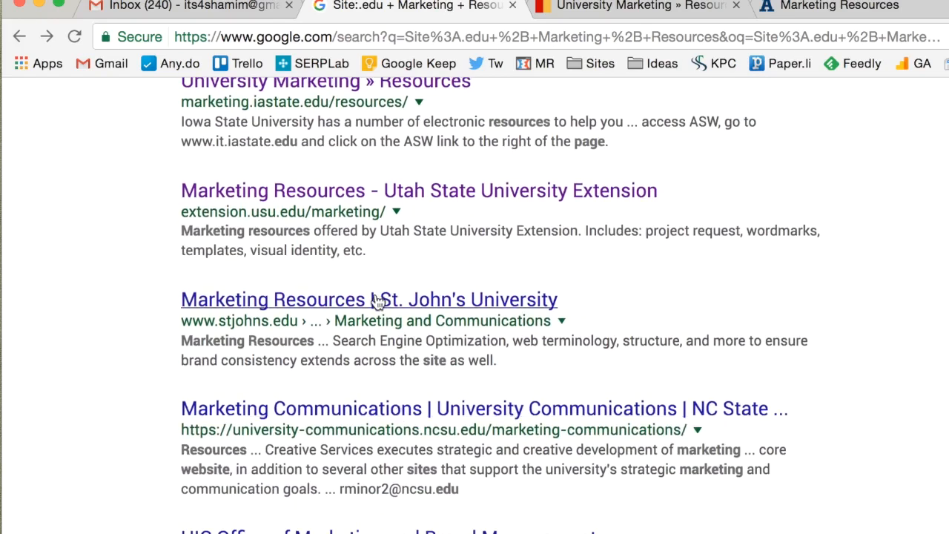
{"action": "left_click", "coordinate": [318, 301], "text": "super"}
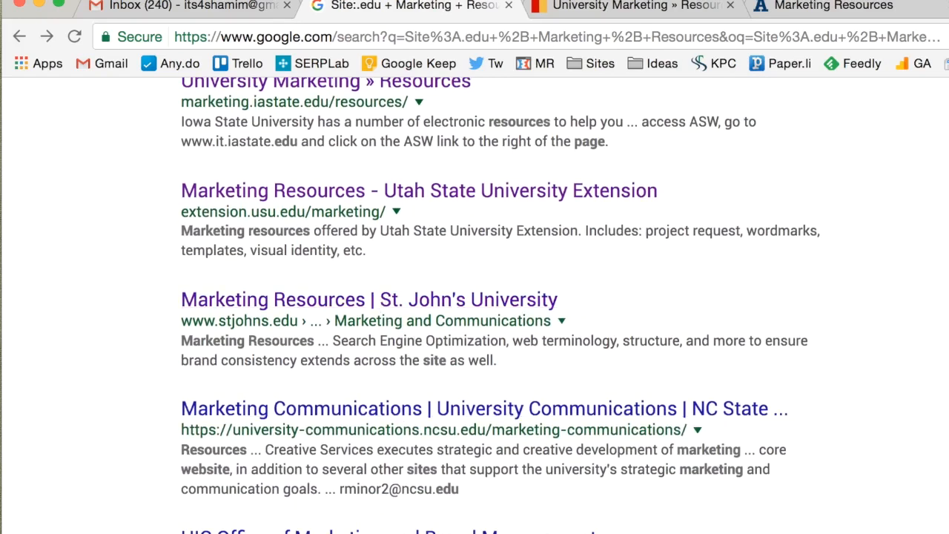
{"action": "left_click", "coordinate": [947, 4]}
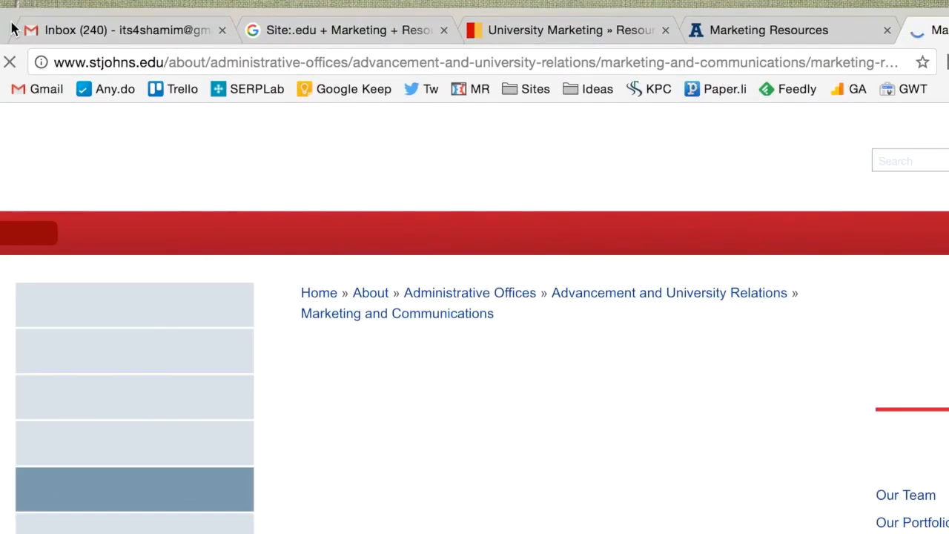
Examine the St. John's University Marketing Resources page, reviewing its sections and the links placed in them
{"action": "scroll", "coordinate": [371, 389], "scroll_direction": "down", "scroll_amount": 4}
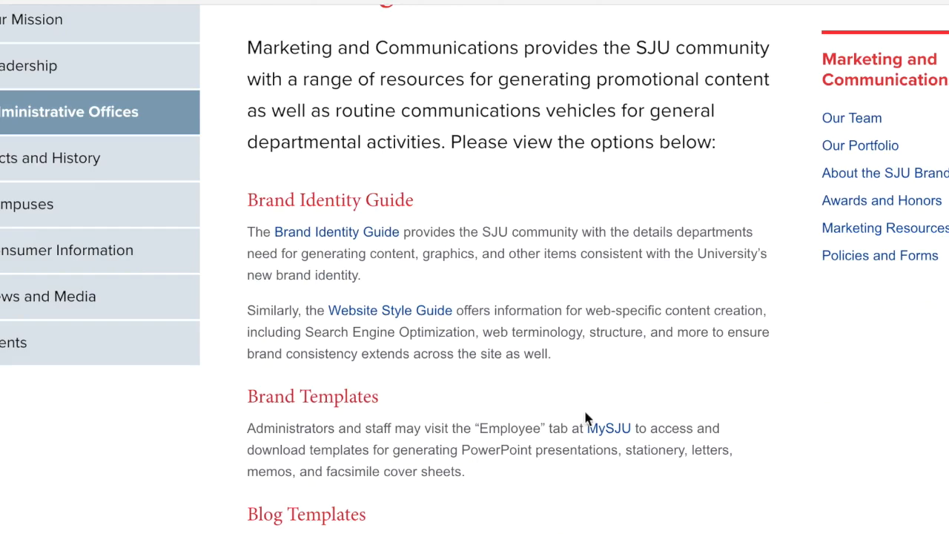
{"action": "scroll", "coordinate": [610, 429], "scroll_direction": "down", "scroll_amount": 7}
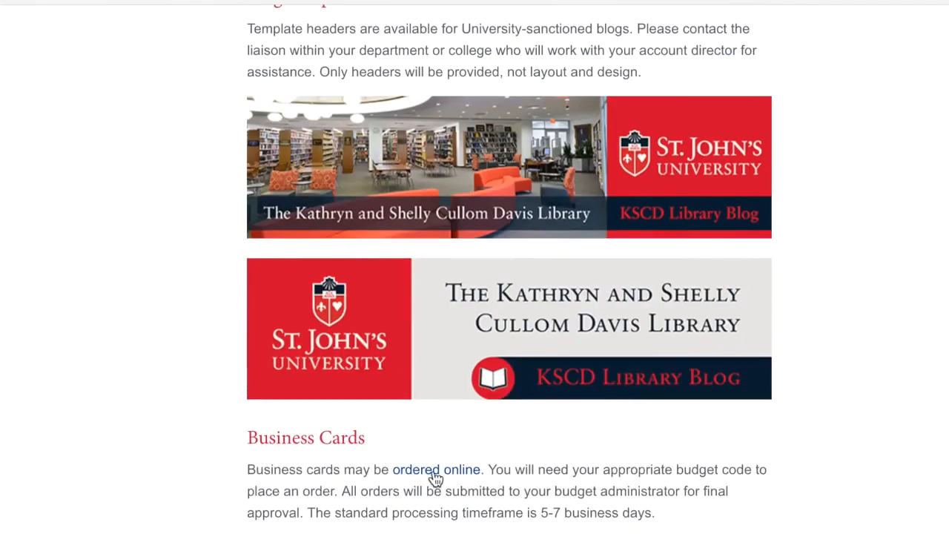
{"action": "scroll", "coordinate": [436, 479], "scroll_direction": "down", "scroll_amount": 17}
{"action": "scroll", "coordinate": [433, 471], "scroll_direction": "down", "scroll_amount": 10}
{"action": "scroll", "coordinate": [433, 472], "scroll_direction": "up", "scroll_amount": 14}
{"action": "scroll", "coordinate": [433, 476], "scroll_direction": "up", "scroll_amount": 20}
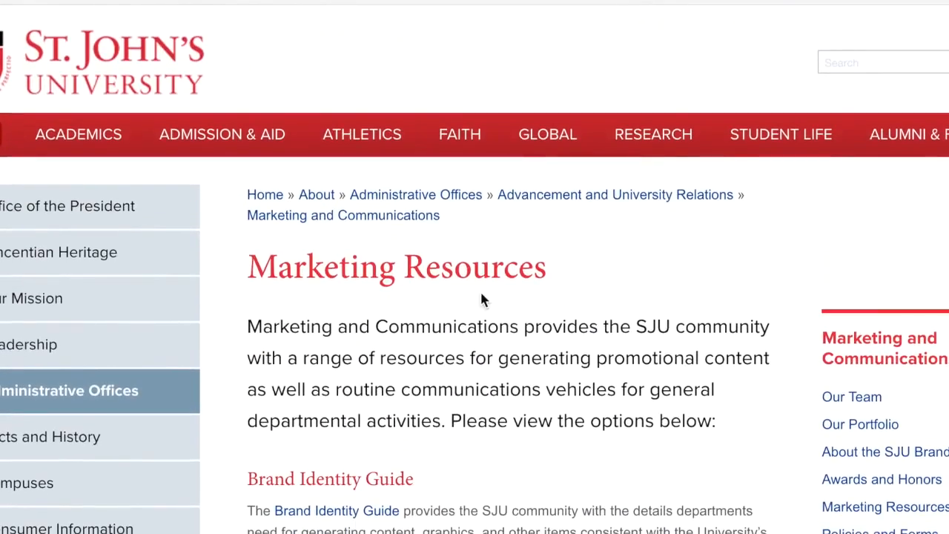
{"action": "scroll", "coordinate": [292, 357], "scroll_direction": "down", "scroll_amount": 3}
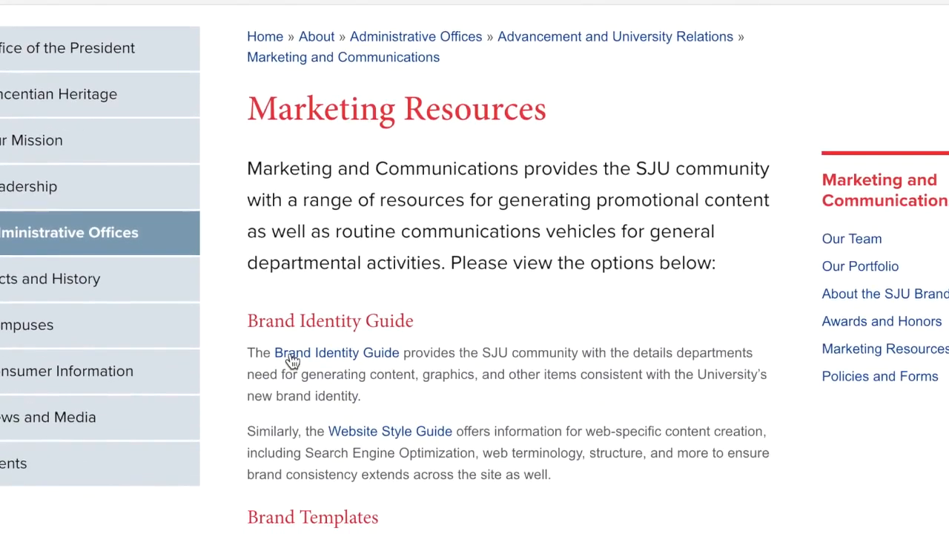
{"action": "scroll", "coordinate": [292, 361], "scroll_direction": "up", "scroll_amount": 3}
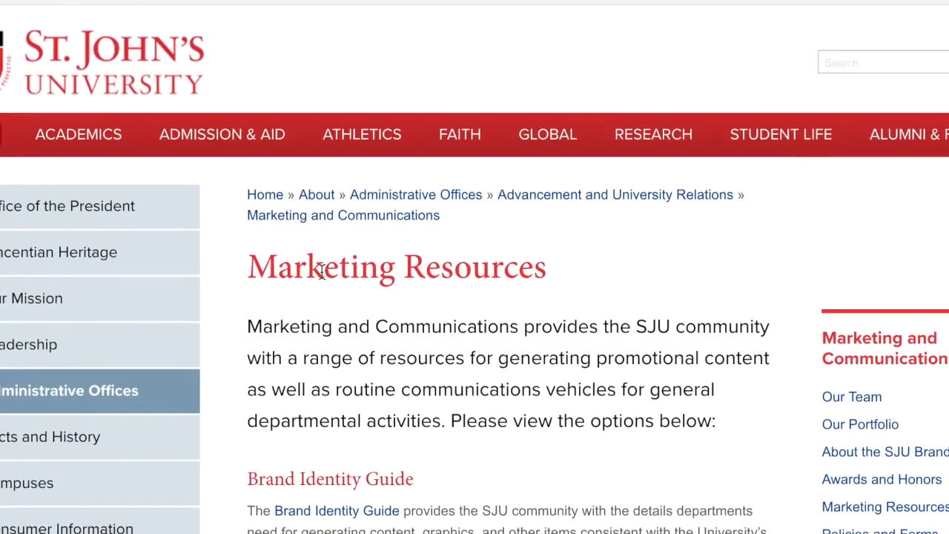
{"action": "scroll", "coordinate": [349, 229], "scroll_direction": "down", "scroll_amount": 7}
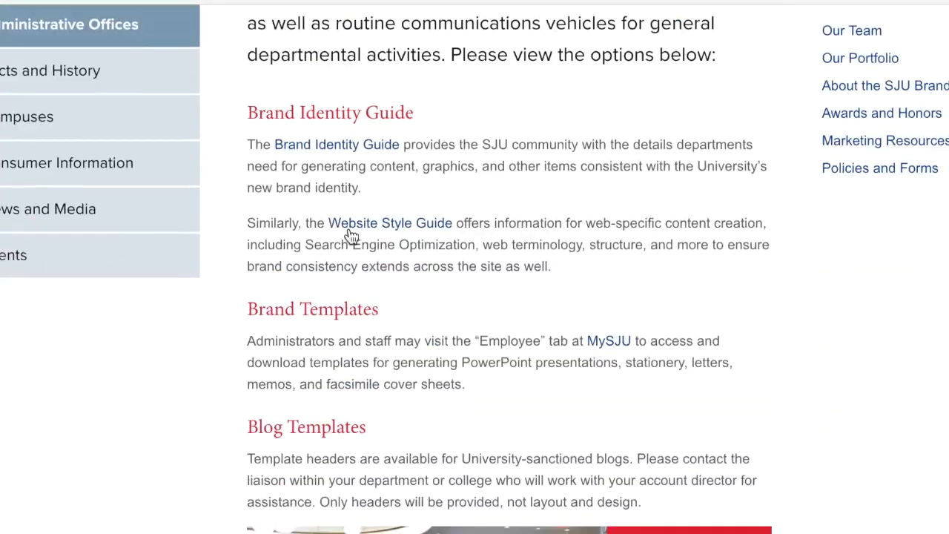
{"action": "scroll", "coordinate": [352, 234], "scroll_direction": "down", "scroll_amount": 7}
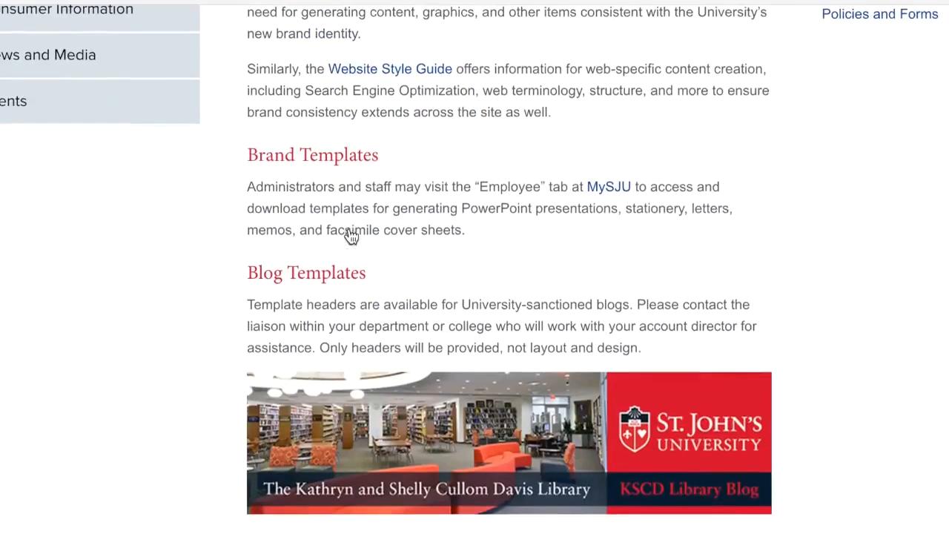
{"action": "scroll", "coordinate": [352, 234], "scroll_direction": "up", "scroll_amount": 15}
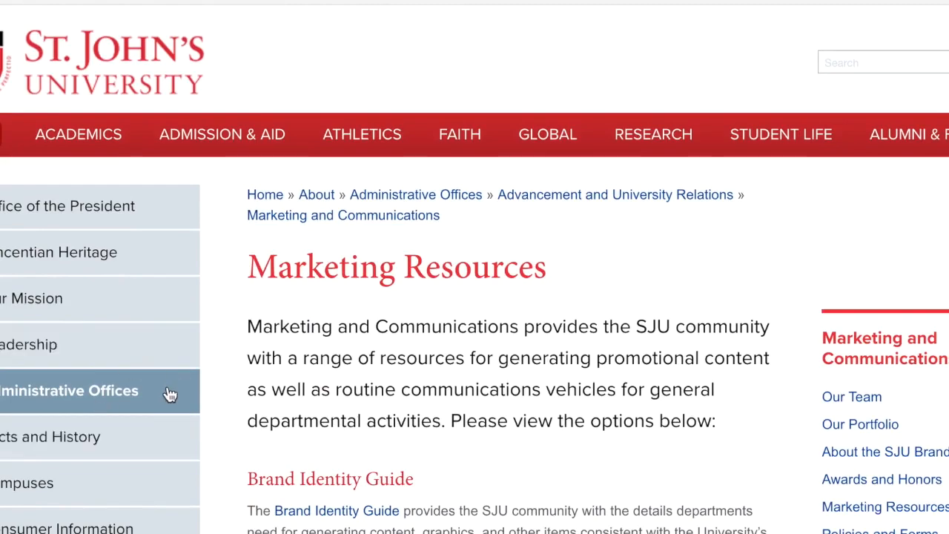
{"action": "scroll", "coordinate": [170, 394], "scroll_direction": "down", "scroll_amount": 4}
{"action": "scroll", "coordinate": [170, 391], "scroll_direction": "up", "scroll_amount": 5}
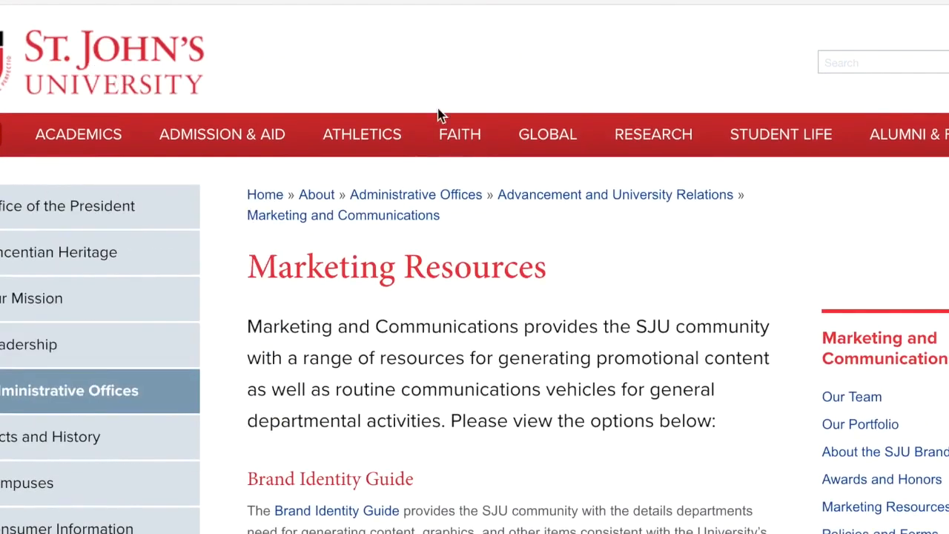
Look over the St. John's Marketing Resources page, its navigation and its side links for a way to reach the marketing team
{"action": "mouse_move", "coordinate": [549, 122]}
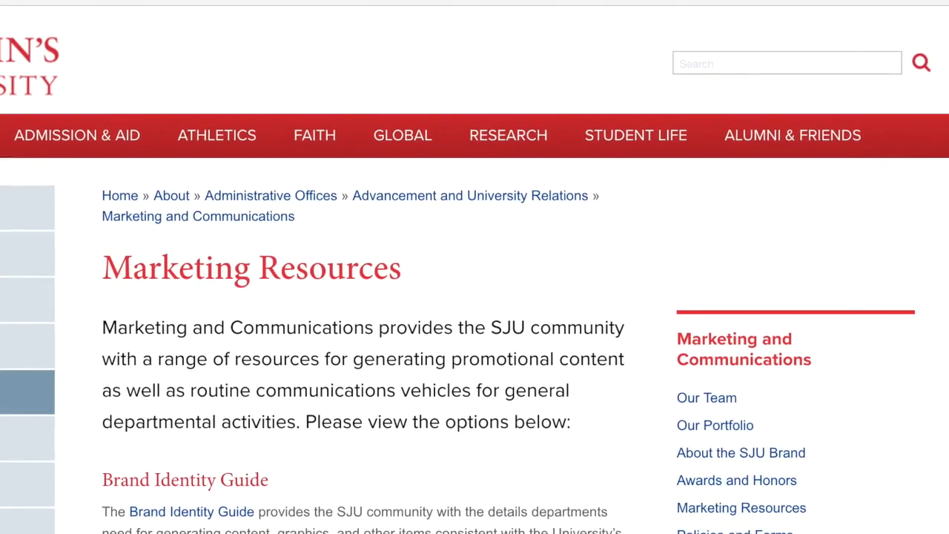
{"action": "scroll", "coordinate": [546, 290], "scroll_direction": "down", "scroll_amount": 3}
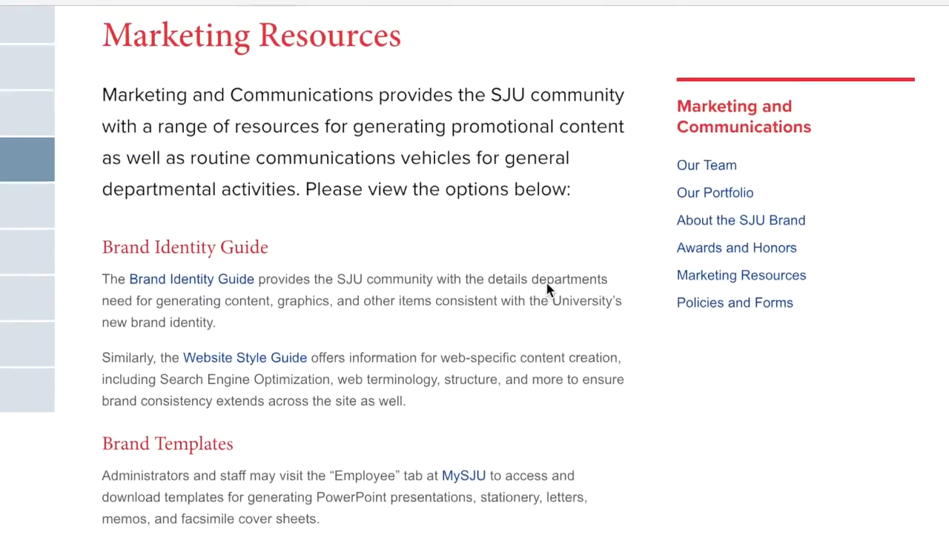
{"action": "scroll", "coordinate": [546, 290], "scroll_direction": "up", "scroll_amount": 3}
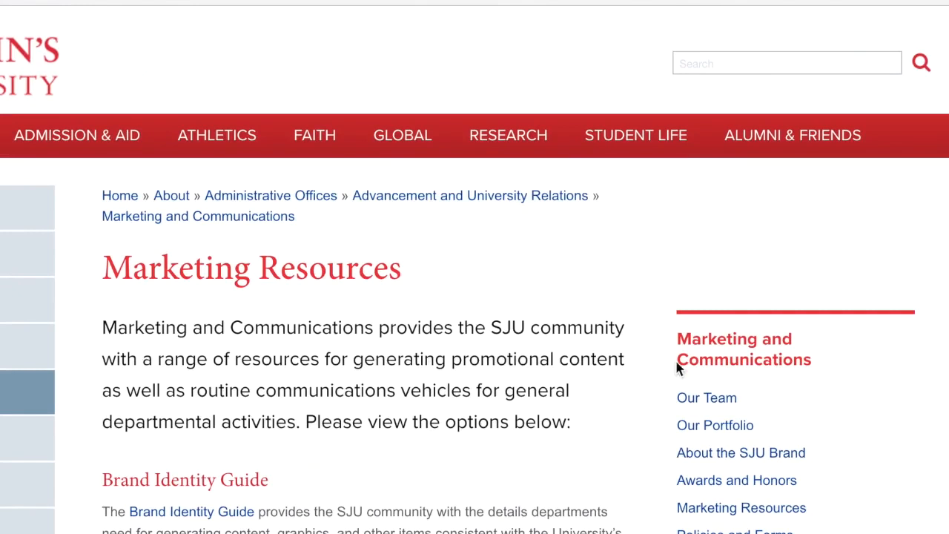
{"action": "scroll", "coordinate": [676, 368], "scroll_direction": "down", "scroll_amount": 2}
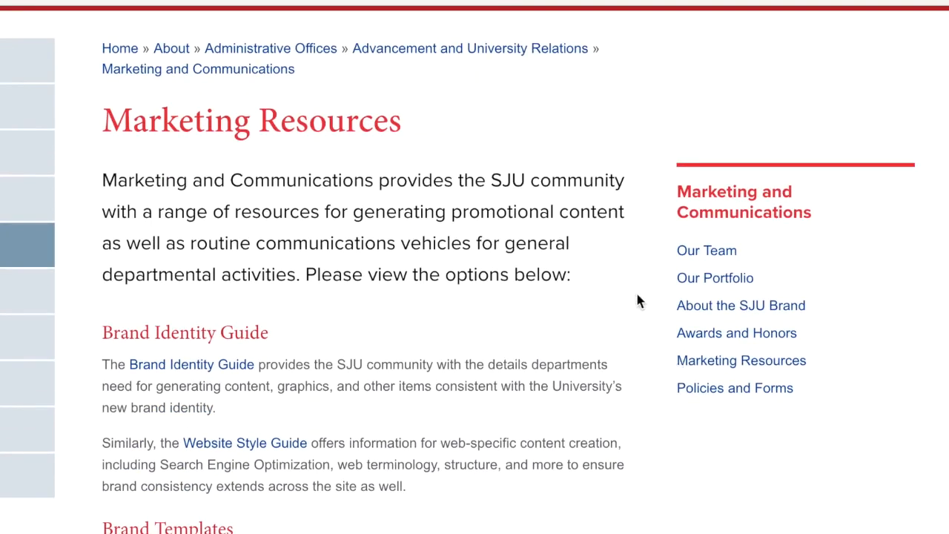
{"action": "scroll", "coordinate": [705, 300], "scroll_direction": "up", "scroll_amount": 2}
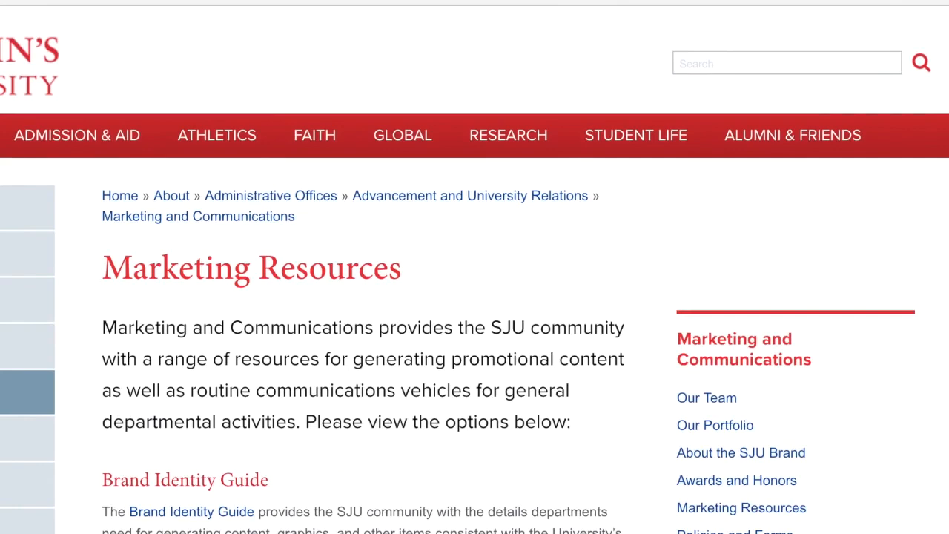
{"action": "scroll", "coordinate": [248, 252], "scroll_direction": "down", "scroll_amount": 2}
{"action": "scroll", "coordinate": [248, 256], "scroll_direction": "up", "scroll_amount": 2}
{"action": "mouse_move", "coordinate": [312, 150]}
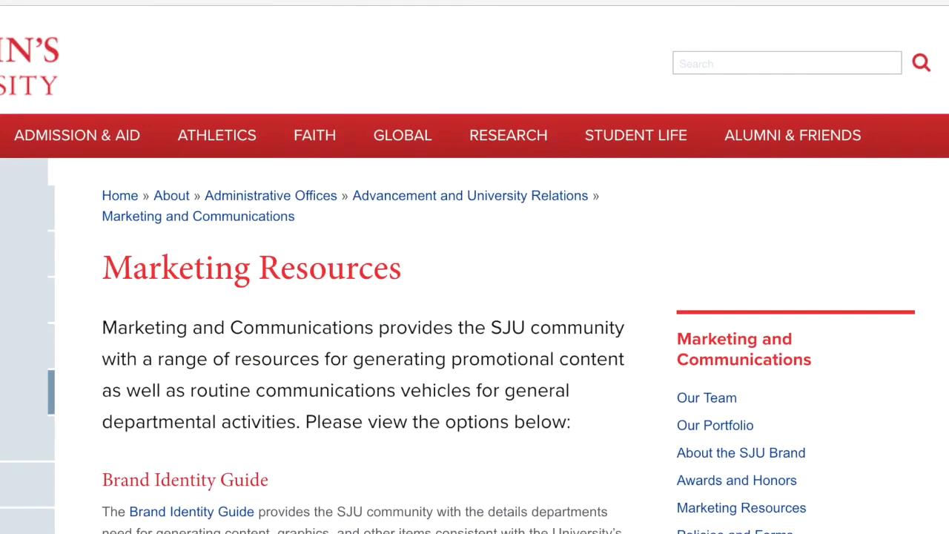
{"action": "mouse_move", "coordinate": [728, 148]}
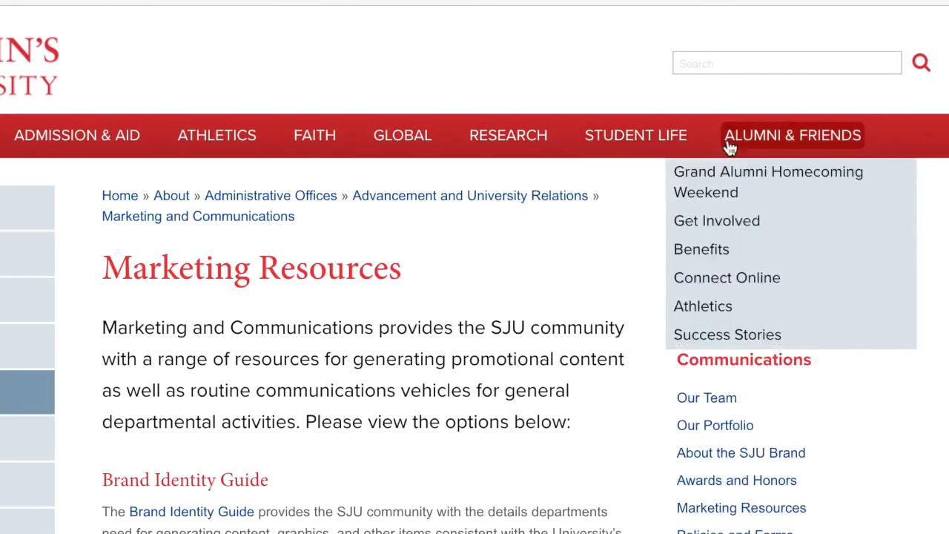
{"action": "scroll", "coordinate": [690, 252], "scroll_direction": "up", "scroll_amount": 1}
{"action": "scroll", "coordinate": [686, 250], "scroll_direction": "down", "scroll_amount": 1}
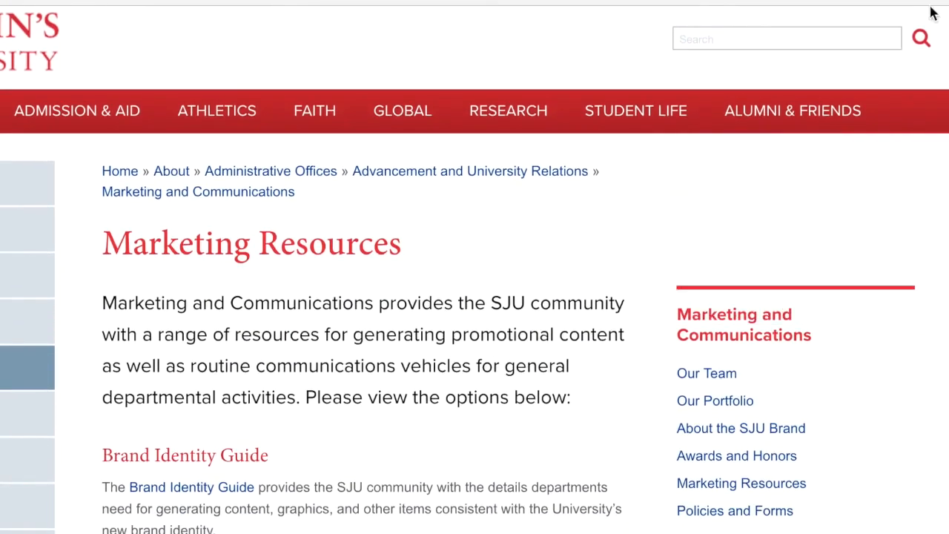
Open the Marketing and Communications "Our Team" page and look through its staff list for a suitable contact
{"action": "scroll", "coordinate": [555, 315], "scroll_direction": "down", "scroll_amount": 3}
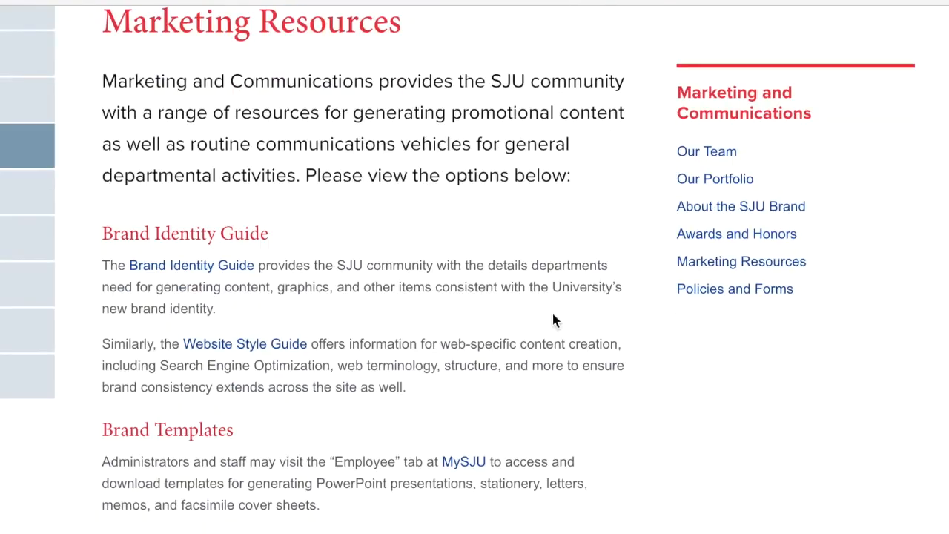
{"action": "left_click", "coordinate": [707, 151]}
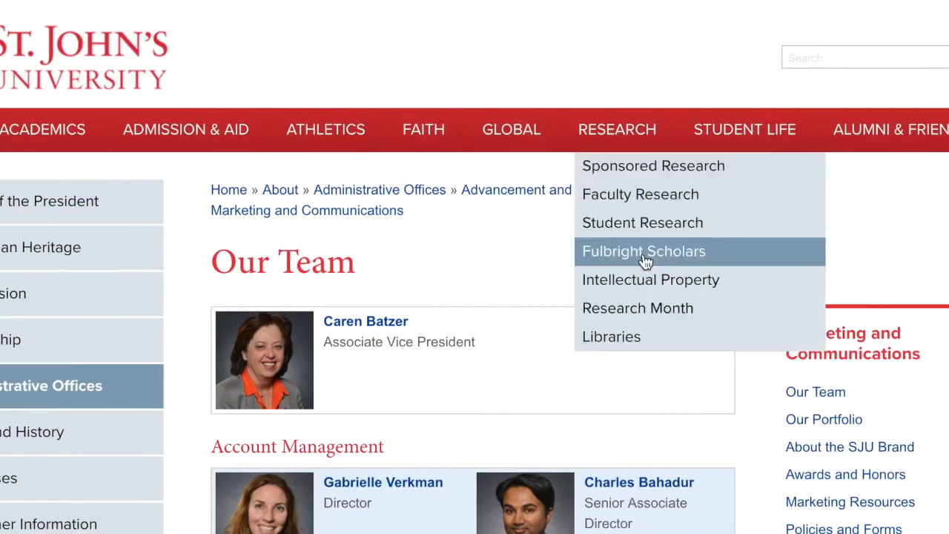
{"action": "scroll", "coordinate": [615, 257], "scroll_direction": "down", "scroll_amount": 6}
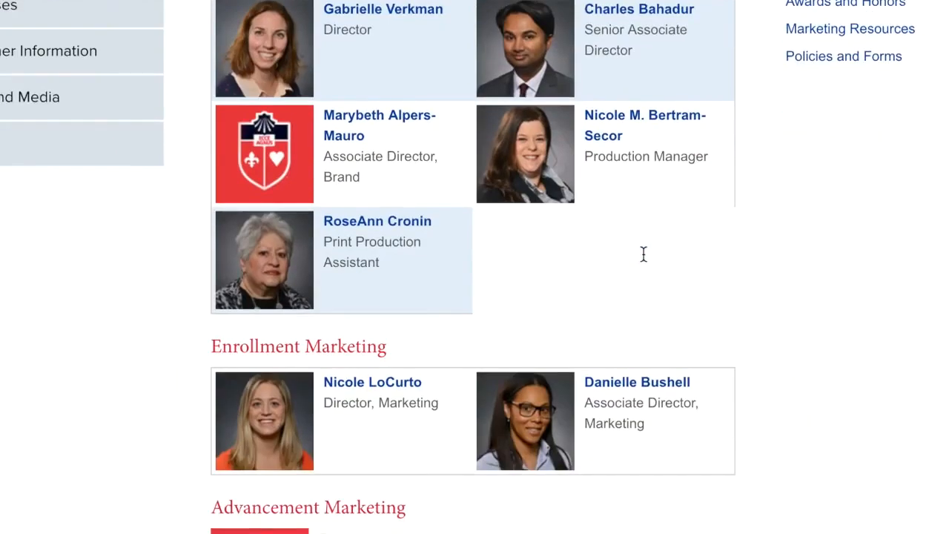
{"action": "scroll", "coordinate": [644, 254], "scroll_direction": "down", "scroll_amount": 10}
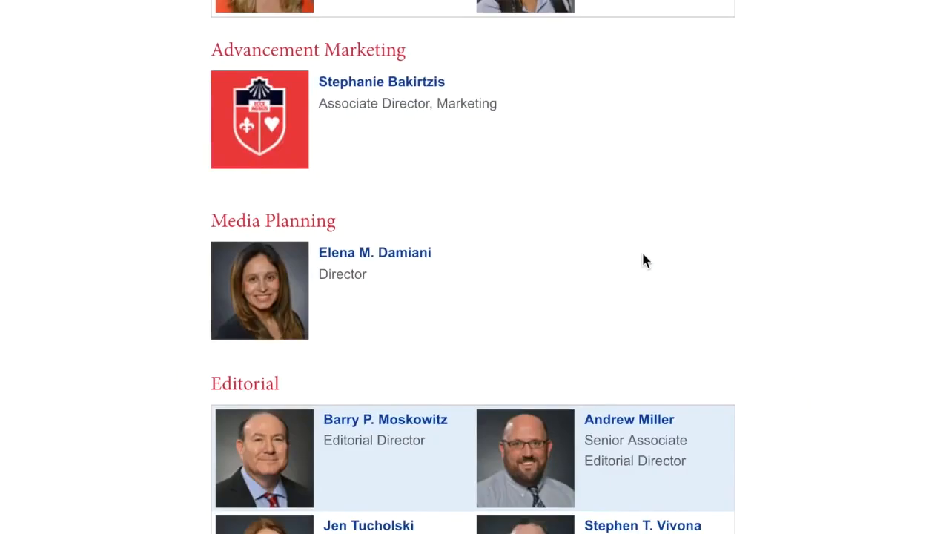
{"action": "scroll", "coordinate": [643, 255], "scroll_direction": "down", "scroll_amount": 6}
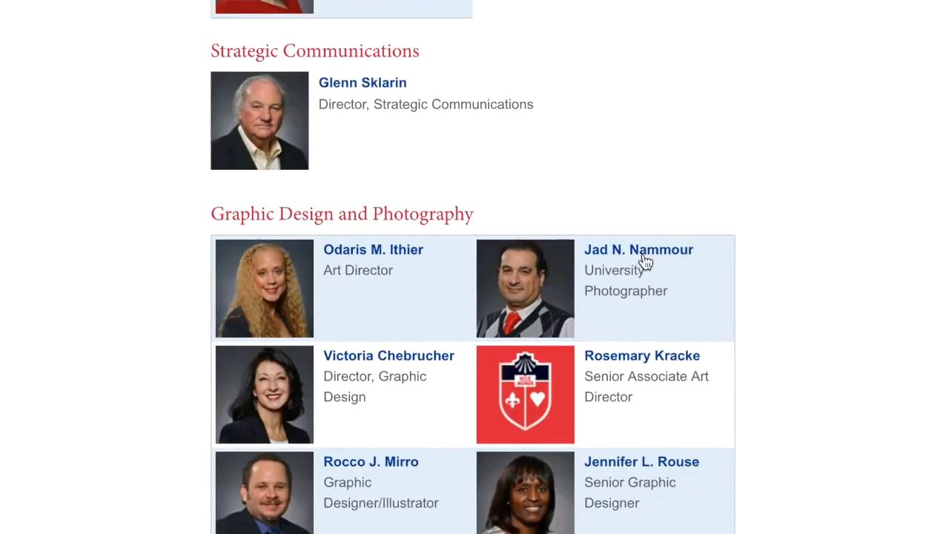
{"action": "scroll", "coordinate": [370, 215], "scroll_direction": "down", "scroll_amount": 5}
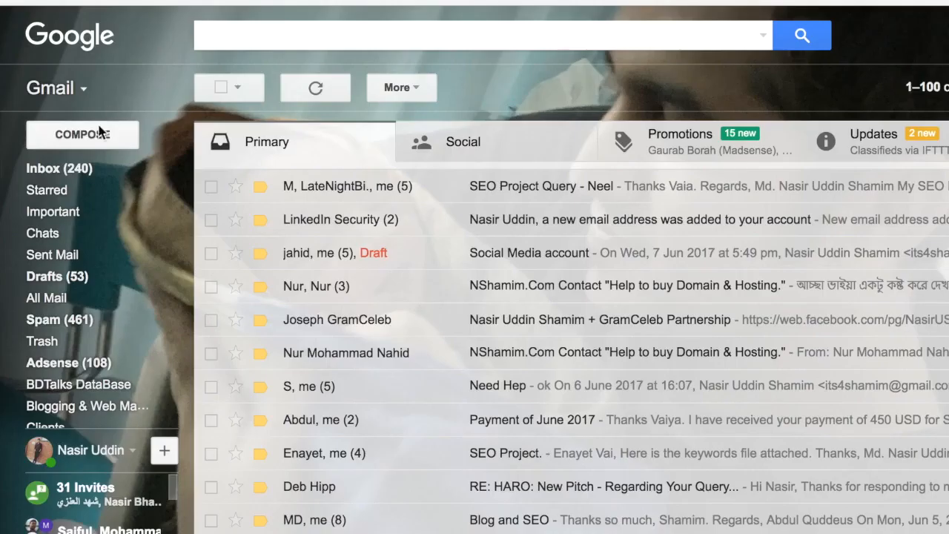
Copy the digital communications contact's e-mail address from the directory entry and paste it as the recipient of a new Gmail message
{"action": "left_click", "coordinate": [100, 132]}
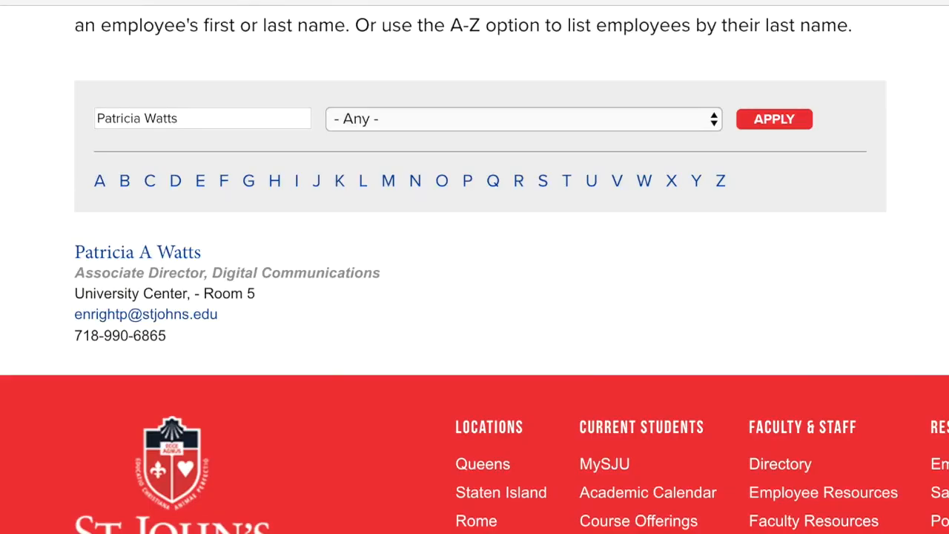
{"action": "left_click_drag", "start_coordinate": [225, 315], "coordinate": [75, 319]}
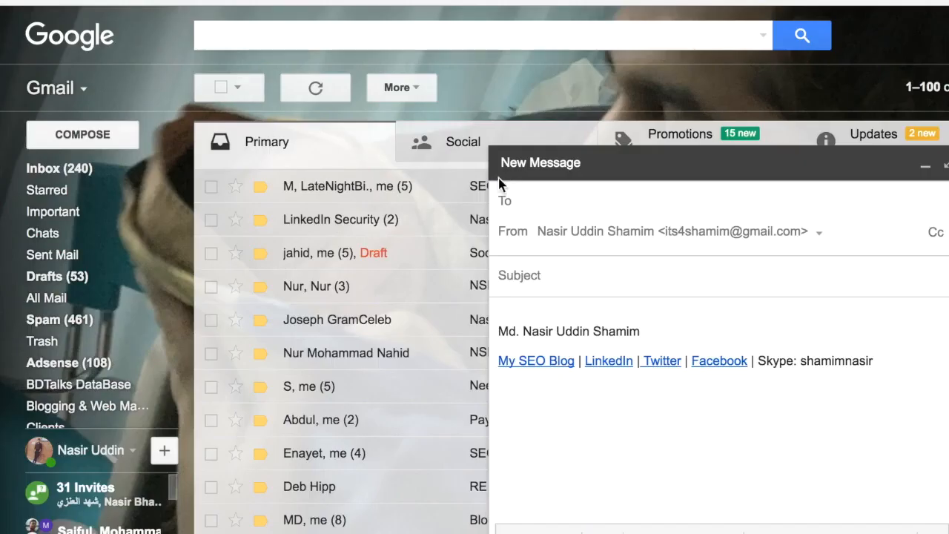
{"action": "key", "text": "ctrl+v"}
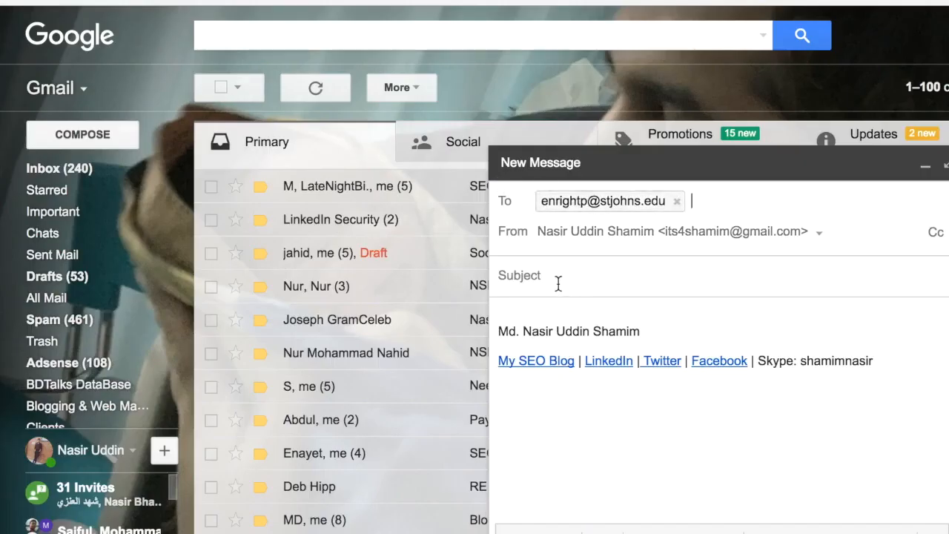
Enter "Want to enrich your resource page?" as the message subject
{"action": "left_click", "coordinate": [557, 280]}
{"action": "type", "text": "R"}
{"action": "key", "text": "BackSpace"}
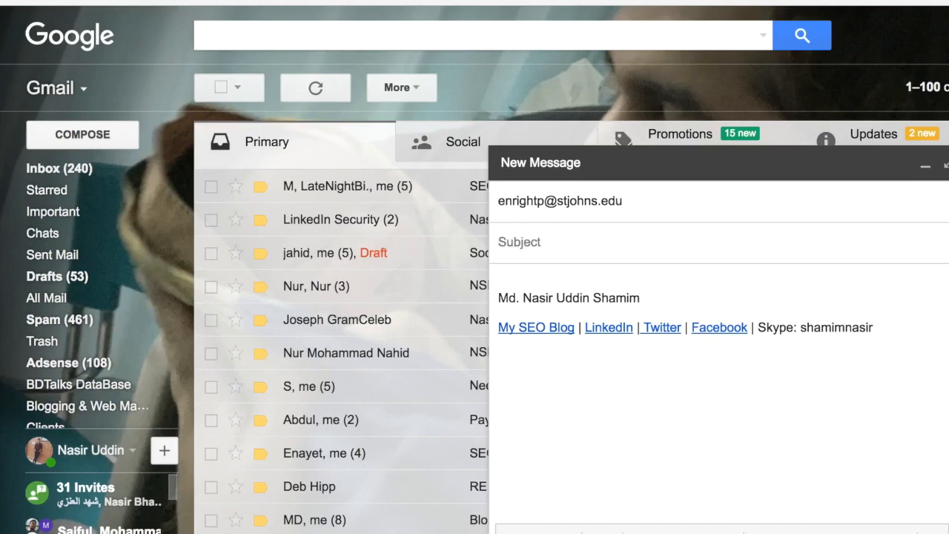
{"action": "type", "text": "Want to enhance"}
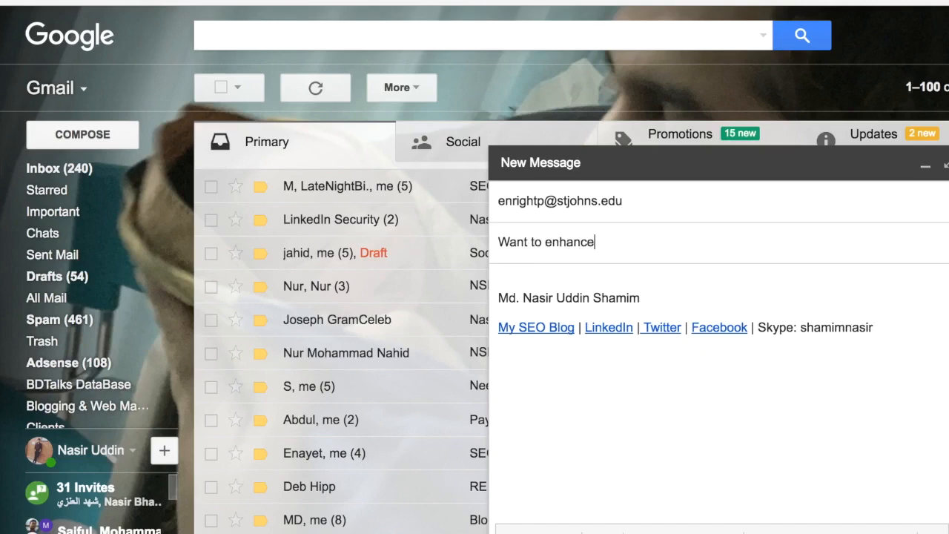
{"action": "key", "text": "BackSpace"}
{"action": "key", "text": "BackSpace"}
{"action": "key", "text": "BackSpace"}
{"action": "key", "text": "BackSpace"}
{"action": "key", "text": "BackSpace"}
{"action": "key", "text": "BackSpace"}
{"action": "key", "text": "BackSpace"}
{"action": "type", "text": "enrich your resource page?"}
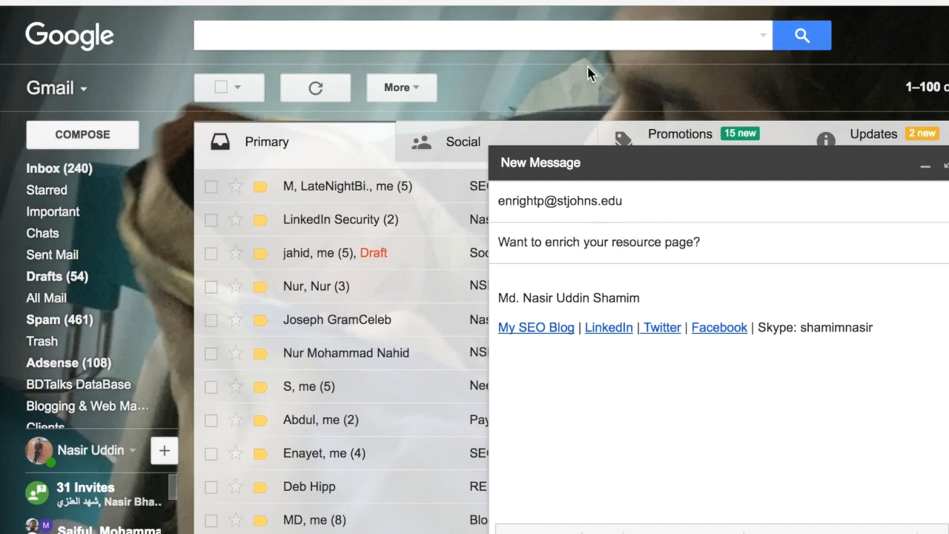
Check the university's name on the directory page, then insert "St. Jhons University" before "resource page?" in the Gmail subject
{"action": "left_click", "coordinate": [361, 1]}
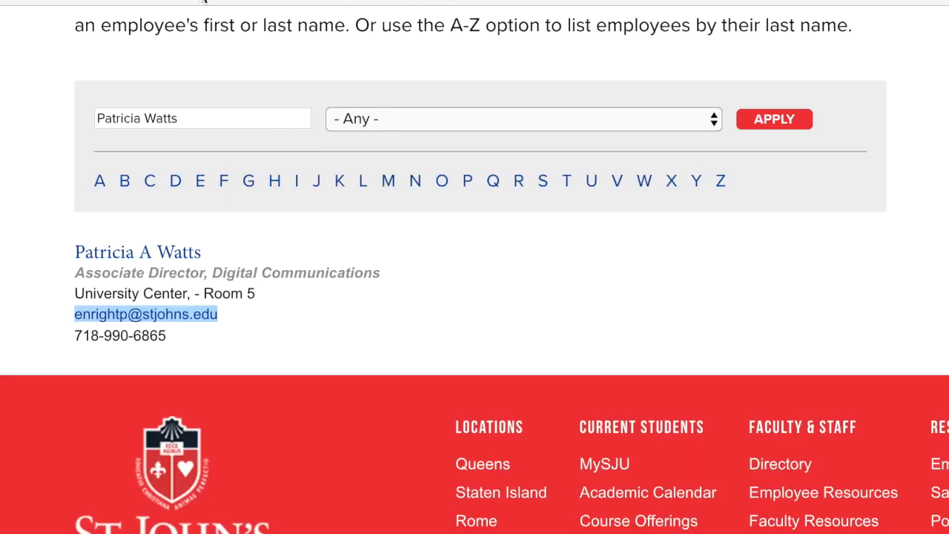
{"action": "scroll", "coordinate": [391, 86], "scroll_direction": "up", "scroll_amount": 10}
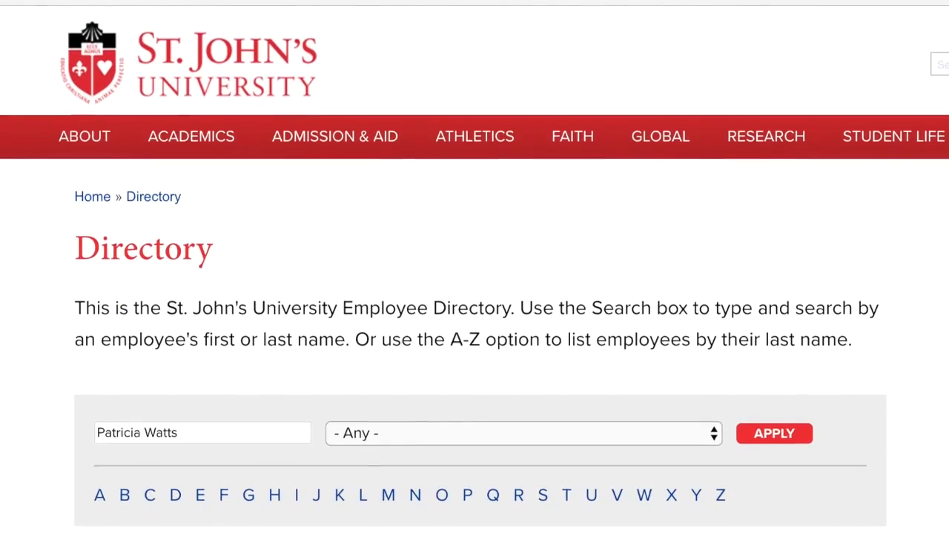
{"action": "left_click", "coordinate": [223, 1]}
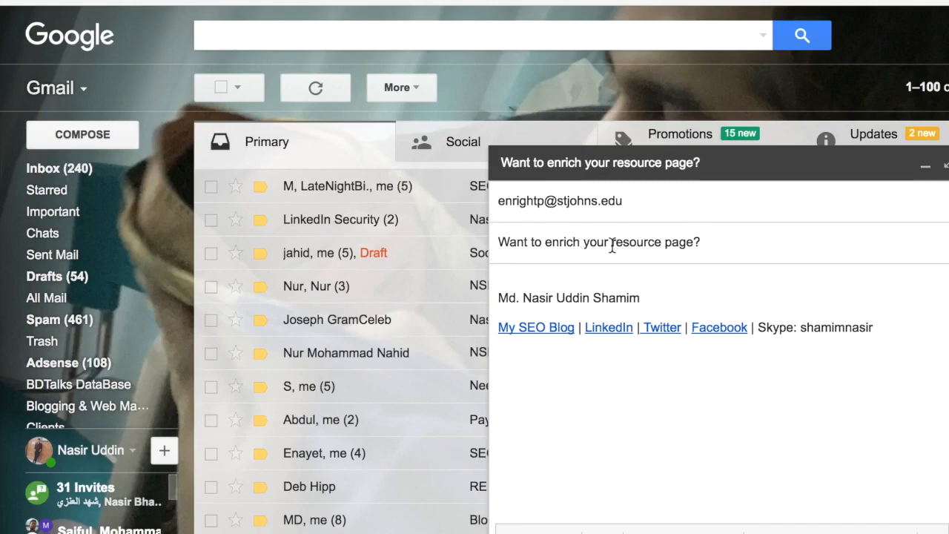
{"action": "left_click", "coordinate": [612, 245]}
{"action": "type", "text": "St"}
{"action": "type", "text": ". Jhons"}
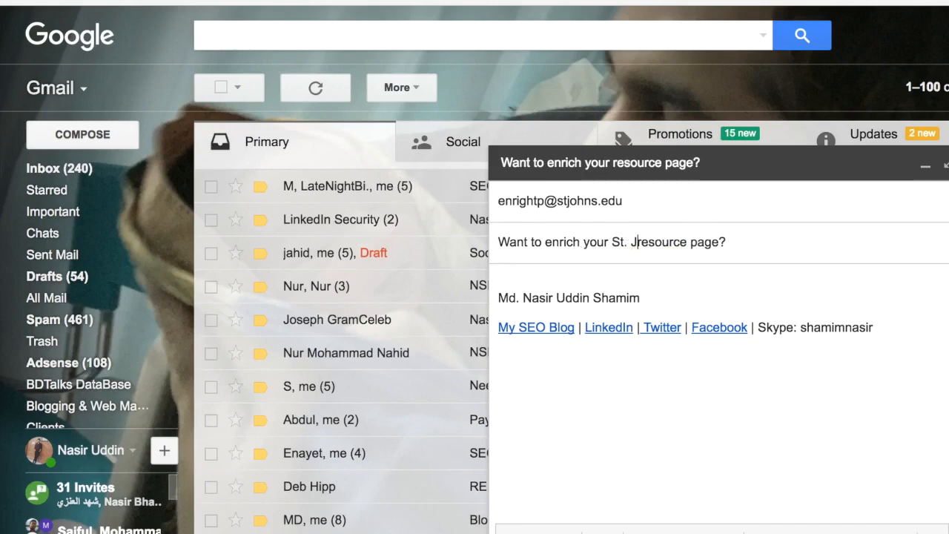
{"action": "type", "text": " Edu"}
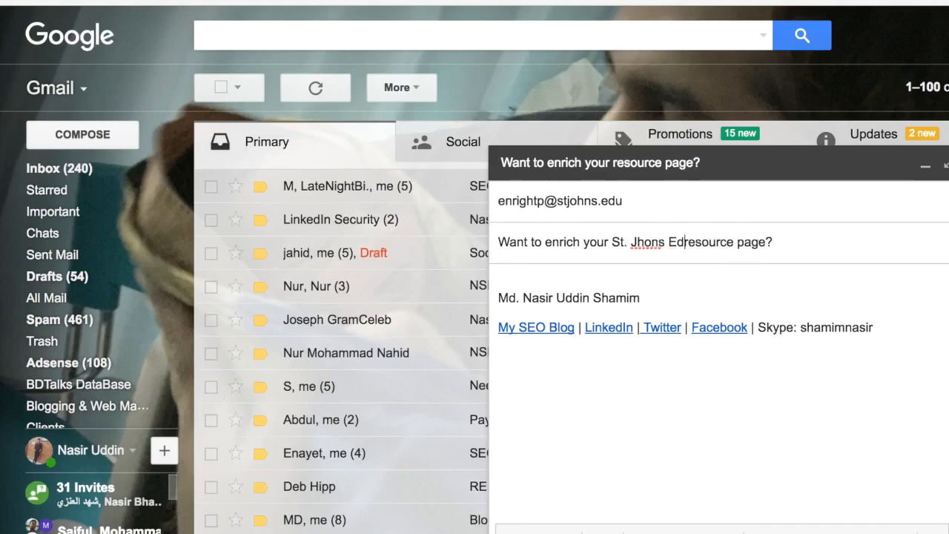
{"action": "type", "text": "cation"}
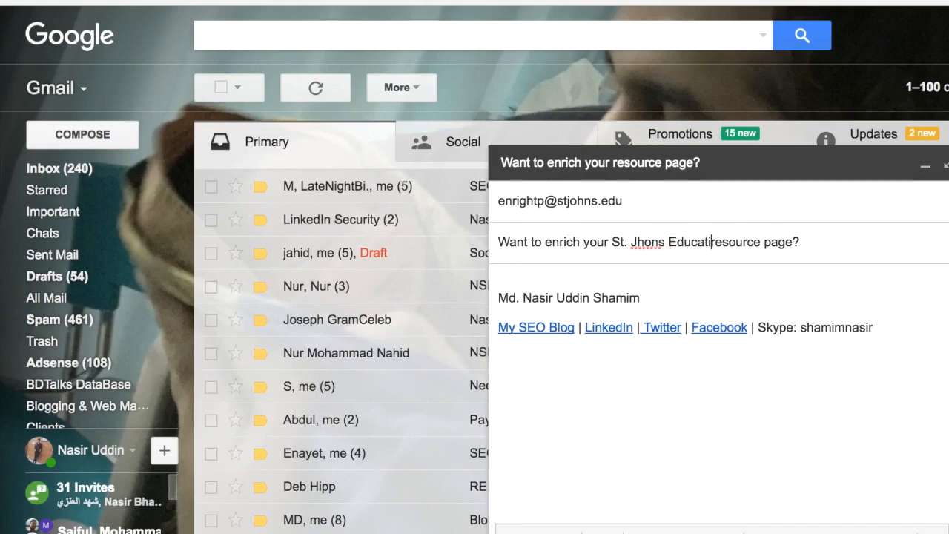
{"action": "key", "text": "BackSpace"}
{"action": "key", "text": "BackSpace"}
{"action": "key", "text": "BackSpace"}
{"action": "key", "text": "BackSpace"}
{"action": "key", "text": "BackSpace"}
{"action": "key", "text": "BackSpace"}
{"action": "key", "text": "BackSpace"}
{"action": "key", "text": "BackSpace"}
{"action": "key", "text": "BackSpace"}
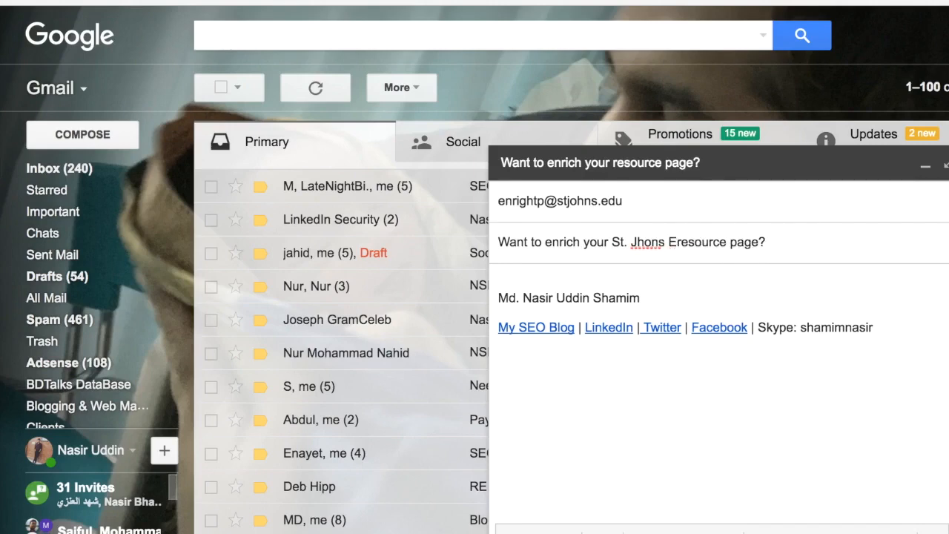
{"action": "type", "text": "University"}
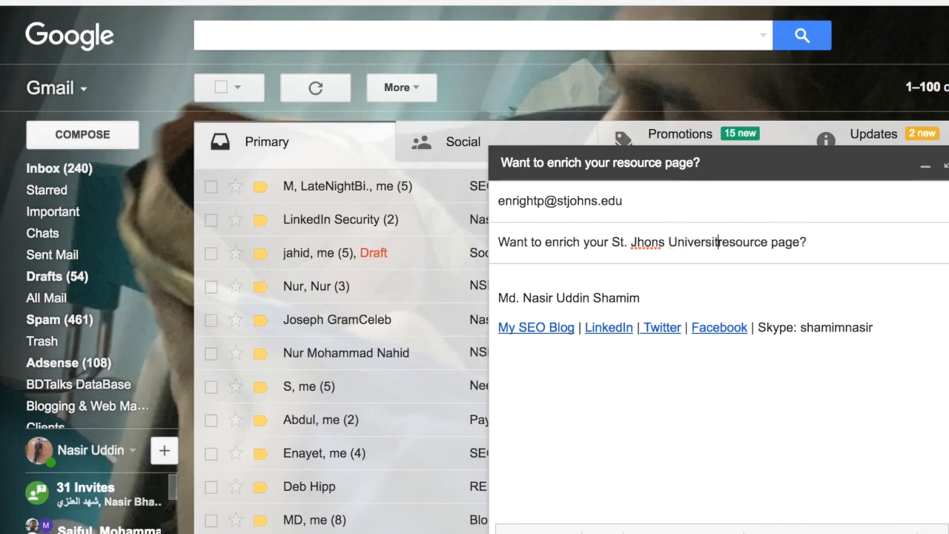
Begin the message body above the signature with the greeting "Hello,"
{"action": "left_click", "coordinate": [572, 277]}
{"action": "type", "text": "Hello,"}
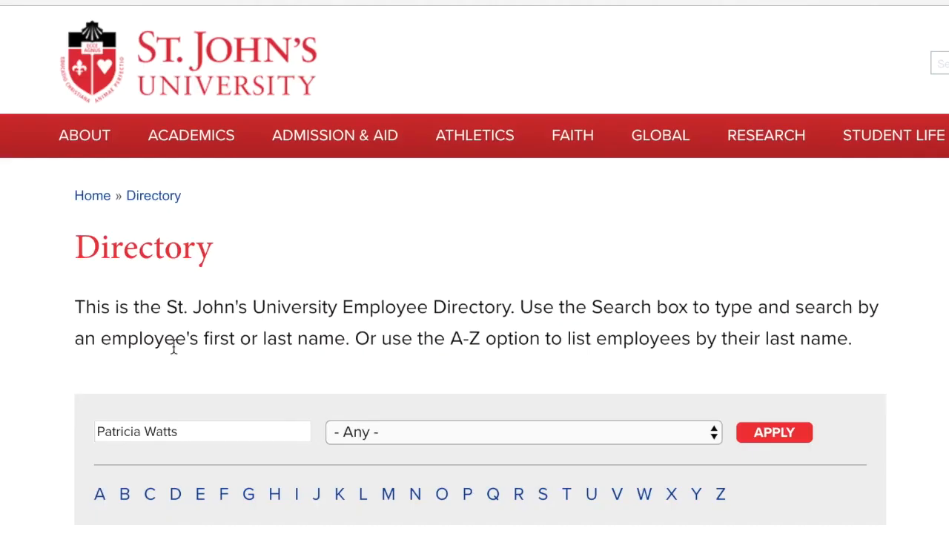
Copy the contact's full name from the directory entry, paste it after "Hello" in the e-mail, and add a comma and blank lines
{"action": "scroll", "coordinate": [260, 345], "scroll_direction": "down", "scroll_amount": 1}
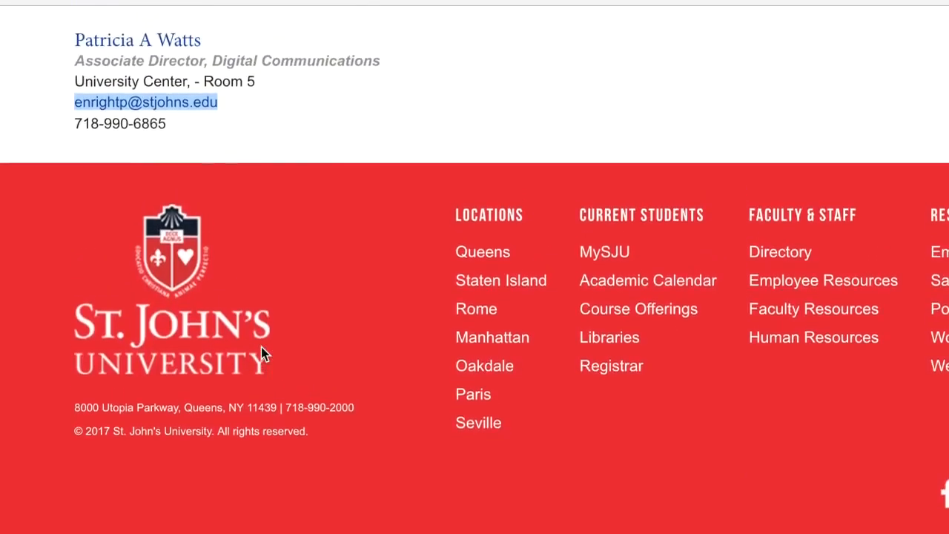
{"action": "scroll", "coordinate": [186, 209], "scroll_direction": "up", "scroll_amount": 2}
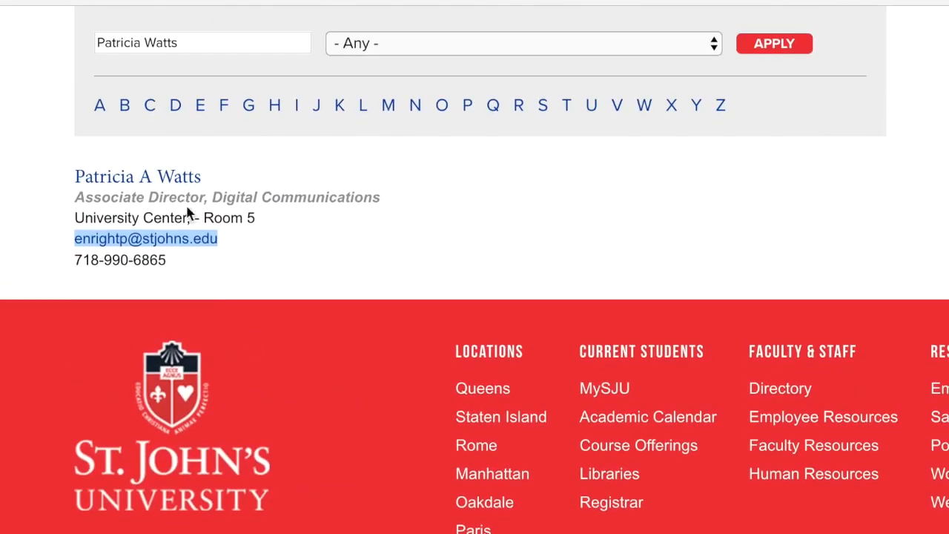
{"action": "left_click_drag", "start_coordinate": [203, 176], "coordinate": [75, 175]}
{"action": "key", "text": "ctrl+c"}
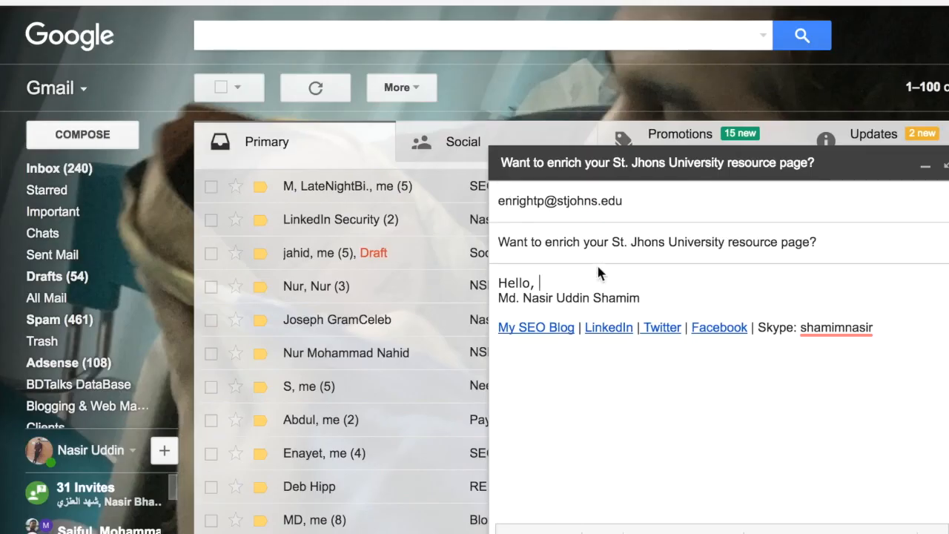
{"action": "key", "text": "BackSpace"}
{"action": "key", "text": "BackSpace"}
{"action": "key", "text": "ctrl+v"}
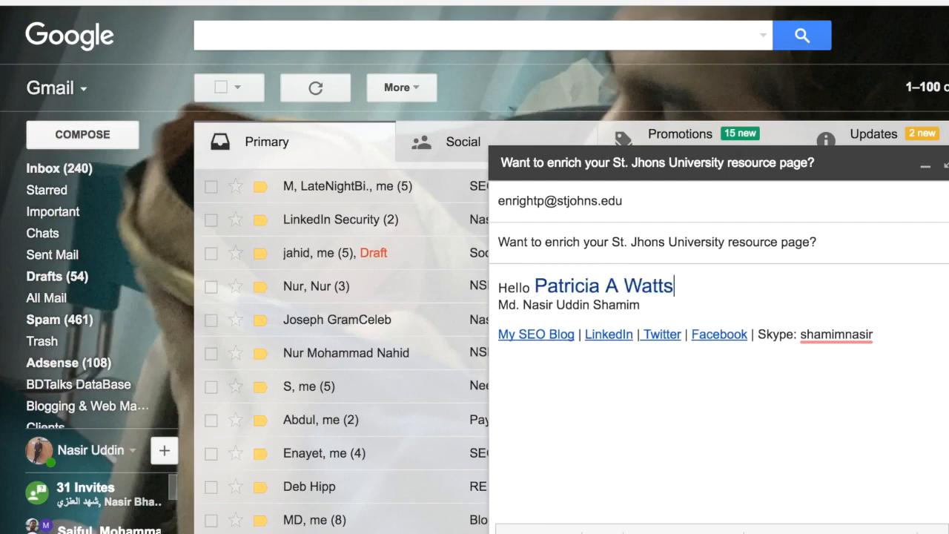
{"action": "type", "text": ","}
{"action": "key", "text": "Return"}
{"action": "key", "text": "Return"}
{"action": "key", "text": "Return"}
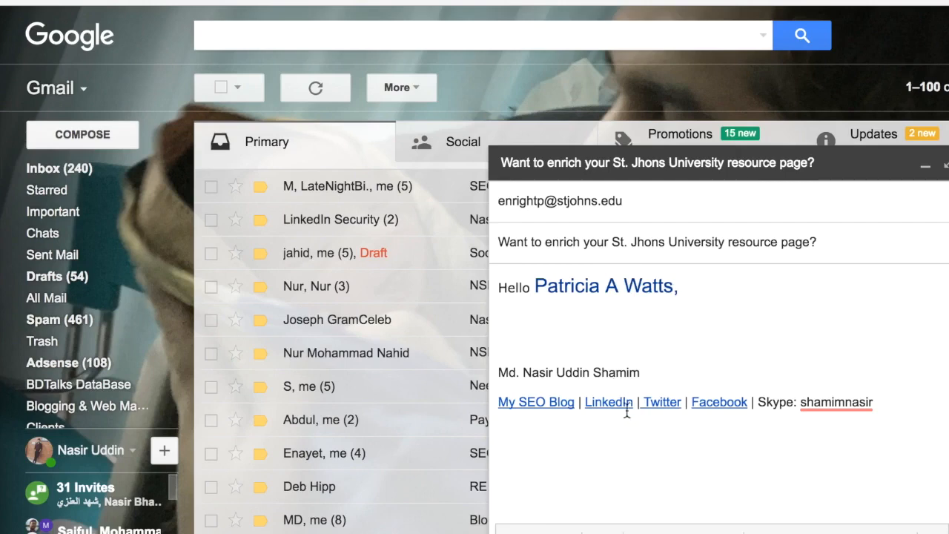
Replace the formatted contact name in the greeting with a plain-text copy and add blank lines beneath it
{"action": "left_click_drag", "start_coordinate": [676, 286], "coordinate": [532, 287]}
{"action": "key", "text": "super+c"}
{"action": "key", "text": "BackSpace"}
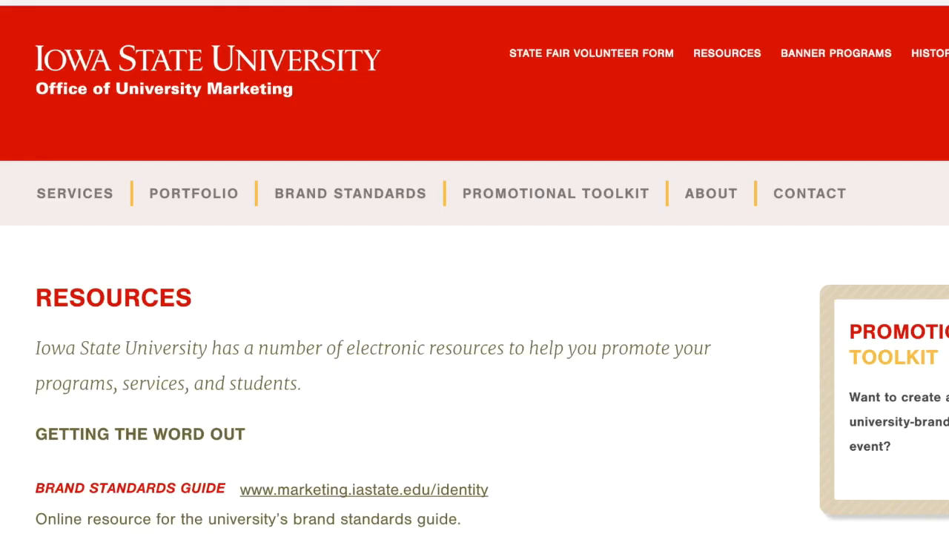
{"action": "key", "text": "super+v"}
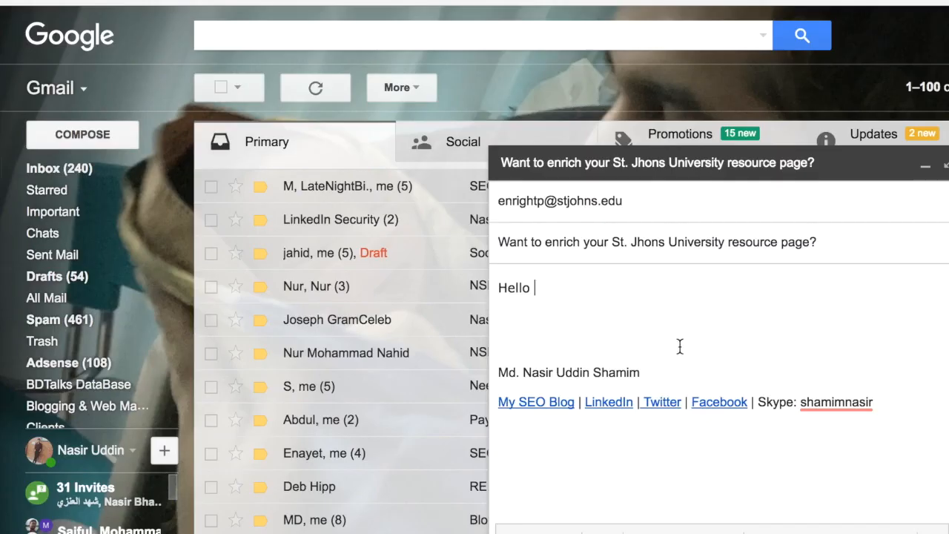
{"action": "key", "text": "super+v"}
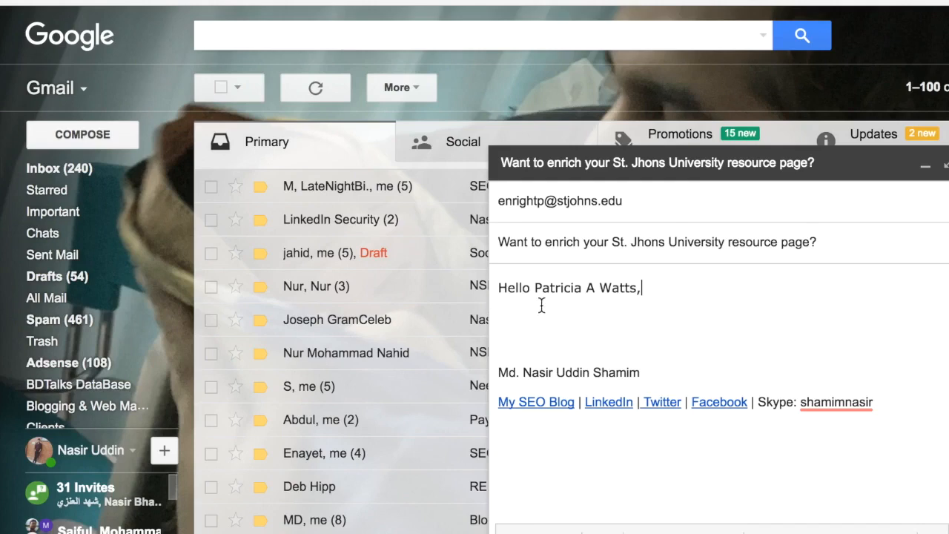
{"action": "key", "text": "Return"}
{"action": "key", "text": "Return"}
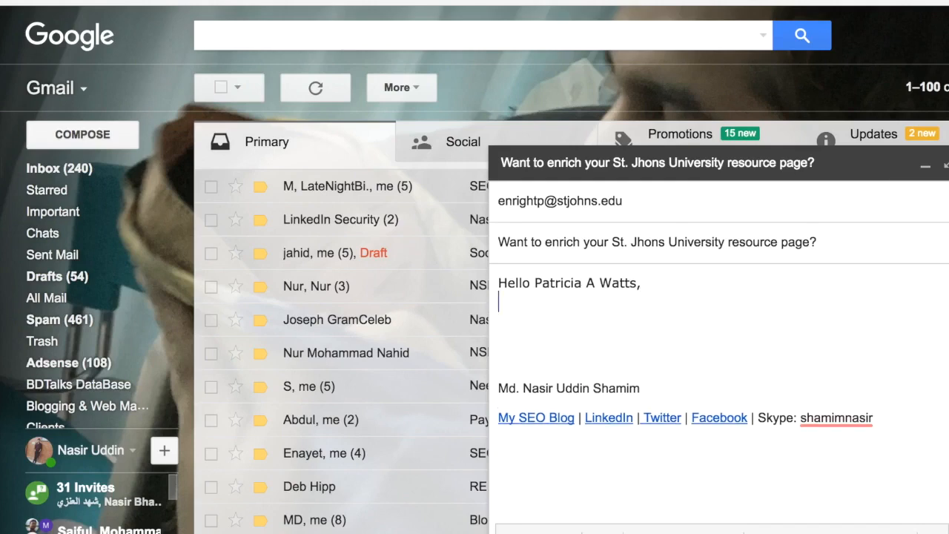
{"action": "type", "text": "I hav"}
{"action": "key", "text": "BackSpace"}
{"action": "key", "text": "BackSpace"}
{"action": "key", "text": "BackSpace"}
{"action": "key", "text": "BackSpace"}
{"action": "key", "text": "BackSpace"}
{"action": "key", "text": "BackSpace"}
{"action": "key", "text": "BackSpace"}
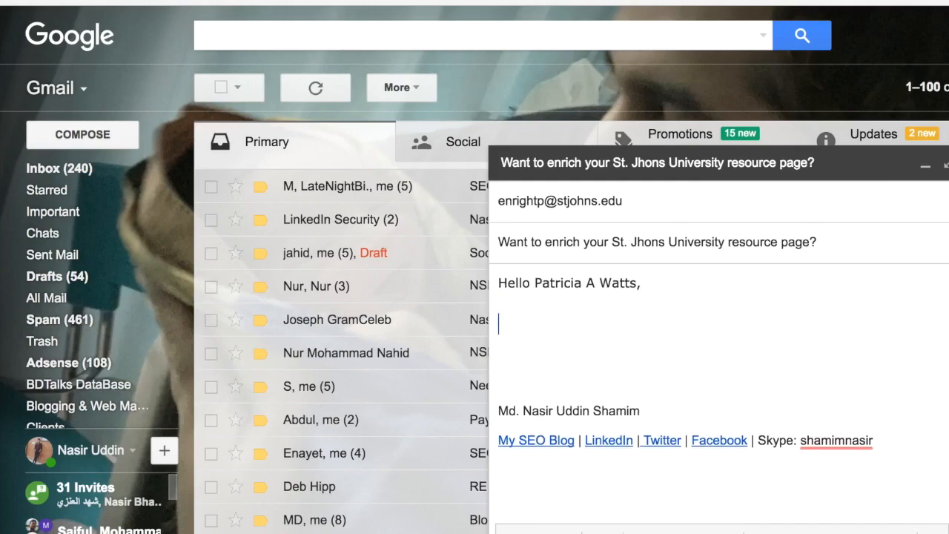
Start a new paragraph beneath the greeting with "I have checked your St Jhons University resources pages today and"
{"action": "key", "text": "Return"}
{"action": "key", "text": "Return"}
{"action": "type", "text": "I have check "}
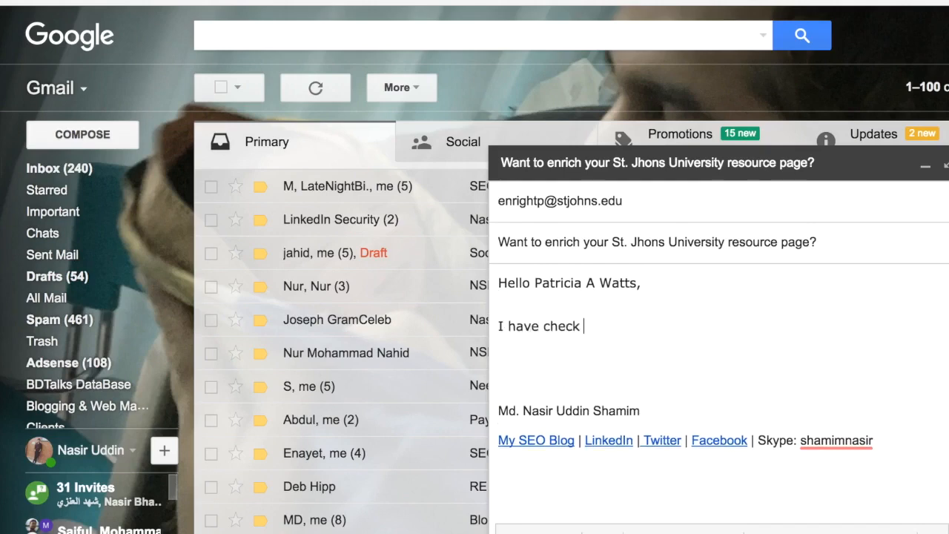
{"action": "type", "text": "ed your St Jhons Univeris"}
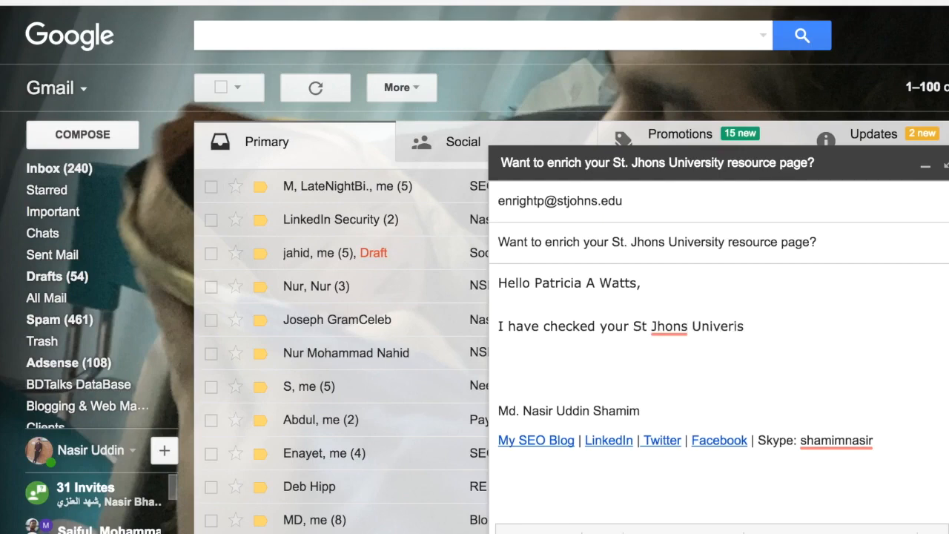
{"action": "key", "text": "BackSpace"}
{"action": "key", "text": "BackSpace"}
{"action": "type", "text": "sity resources pages"}
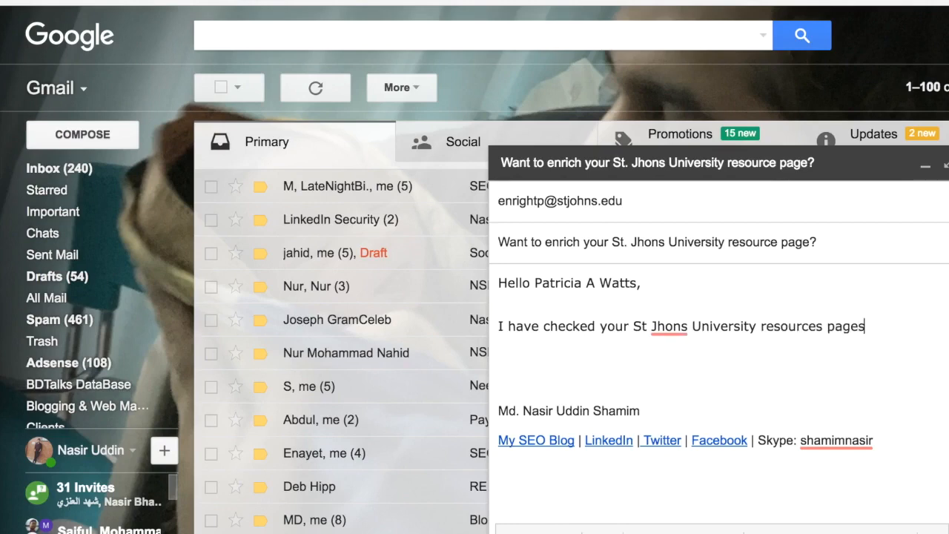
{"action": "type", "text": " today and found"}
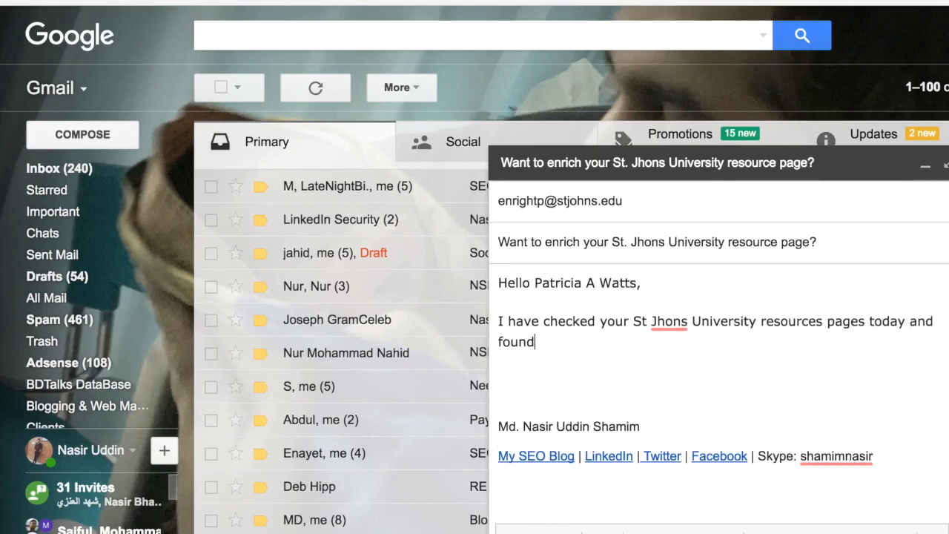
{"action": "type", "text": "you have enlisted al "}
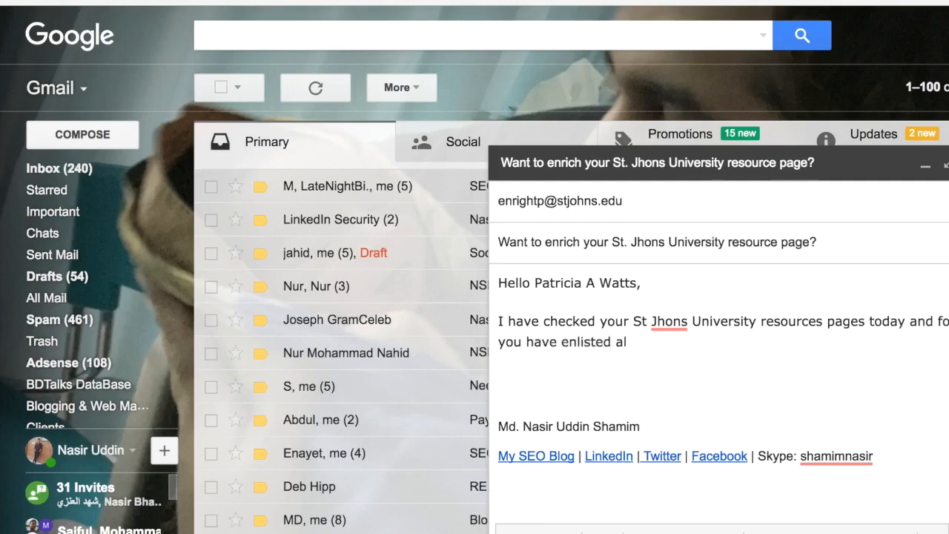
{"action": "type", "text": "ot of marketing s"}
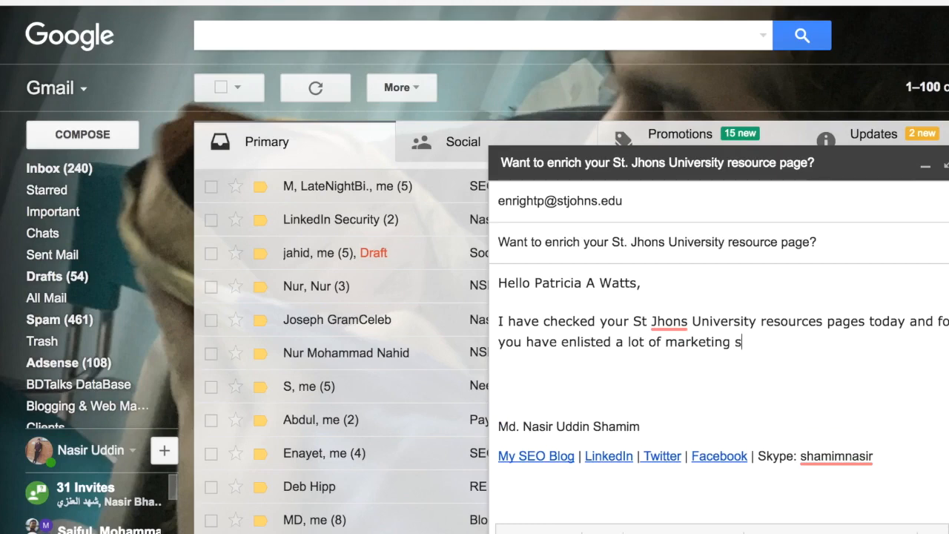
Finish the opening sentence with "found you have enlisted a lot of marketing resources there."
{"action": "key", "text": "BackSpace"}
{"action": "type", "text": "er"}
{"action": "key", "text": "BackSpace"}
{"action": "type", "text": "resources there"}
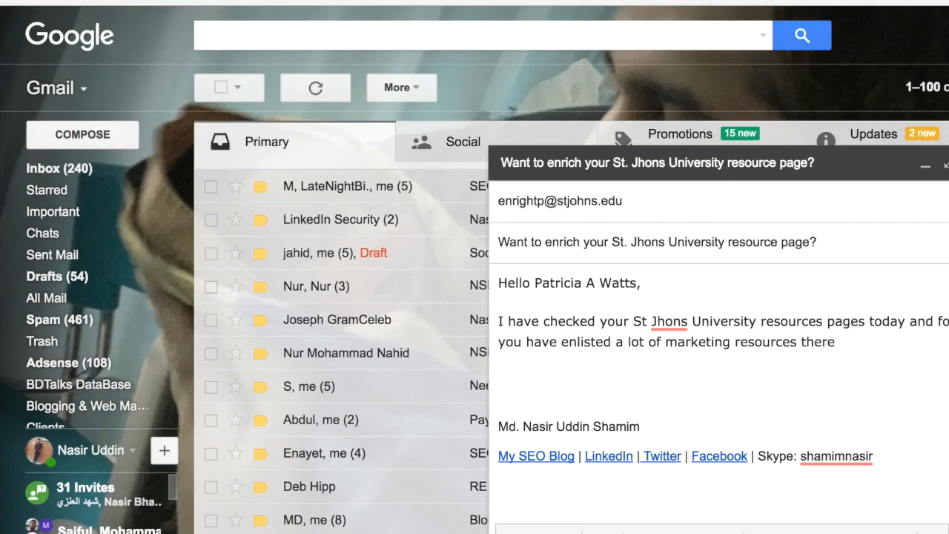
{"action": "type", "text": ". Link"}
{"action": "key", "text": "BackSpace"}
{"action": "key", "text": "BackSpace"}
{"action": "key", "text": "BackSpace"}
Add a separate "Link:" line to the message and paste the address of St. John's University's Marketing Resources page after it
{"action": "key", "text": "Return"}
{"action": "key", "text": "Return"}
{"action": "type", "text": "Link"}
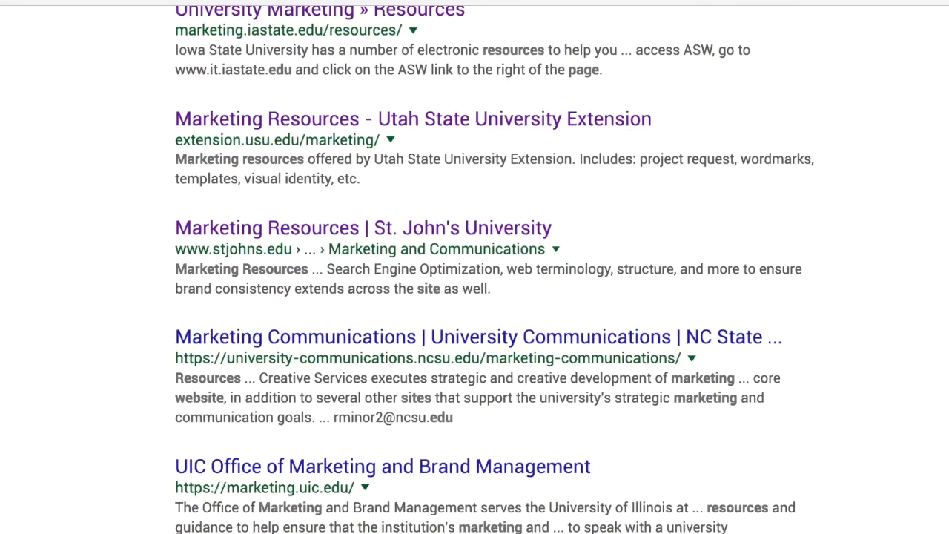
{"action": "left_click", "coordinate": [366, 227]}
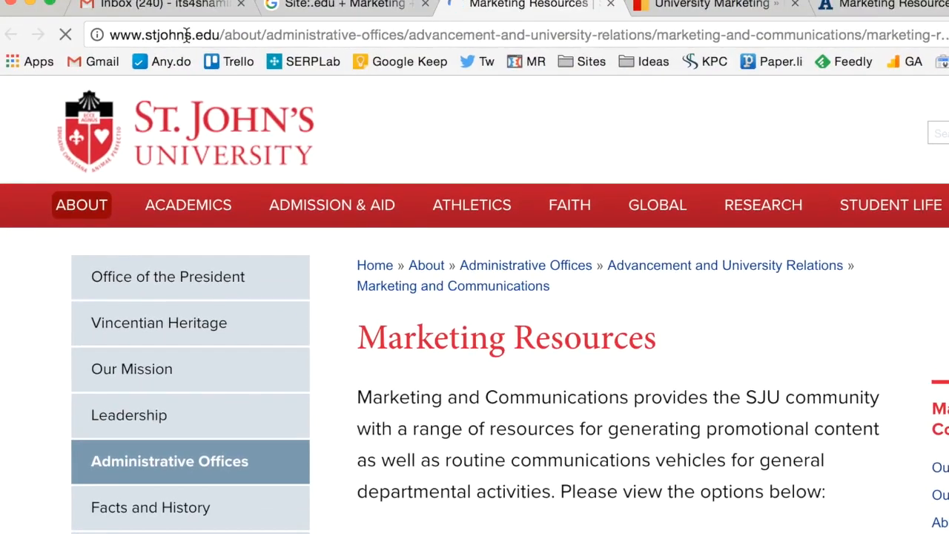
{"action": "left_click", "coordinate": [187, 37]}
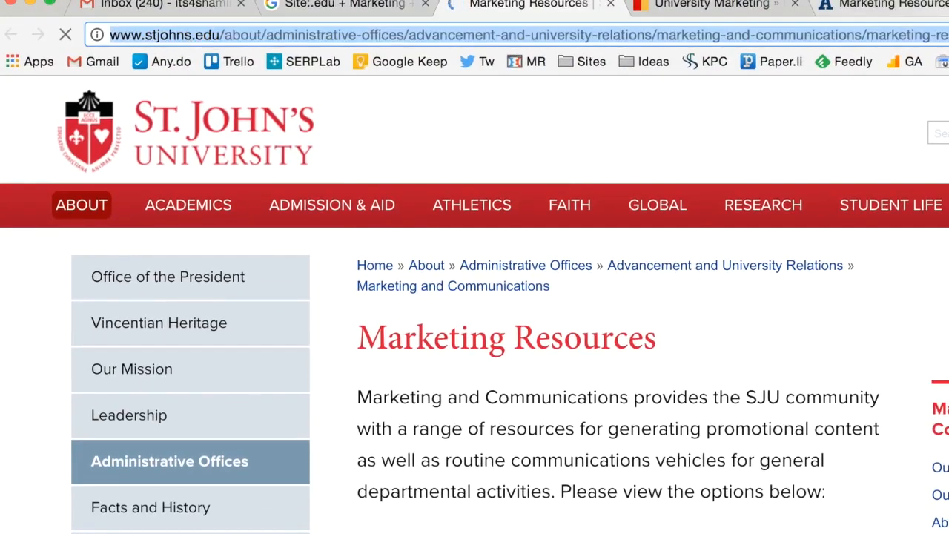
{"action": "left_click", "coordinate": [155, 9]}
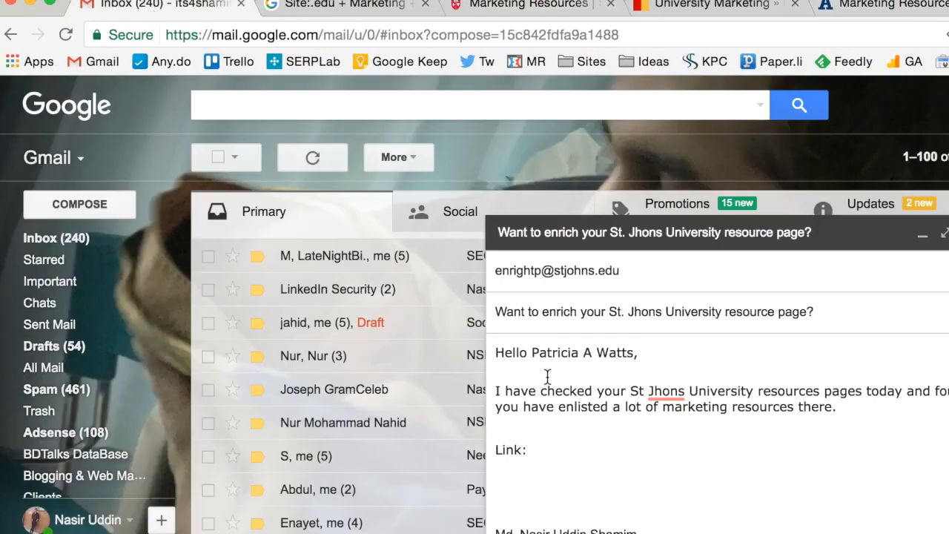
{"action": "type", "text": "http://www.stjohns.edu/about/administrative-offices/advancement-and-university-relations/marketing-and-communications/marketing-resources"}
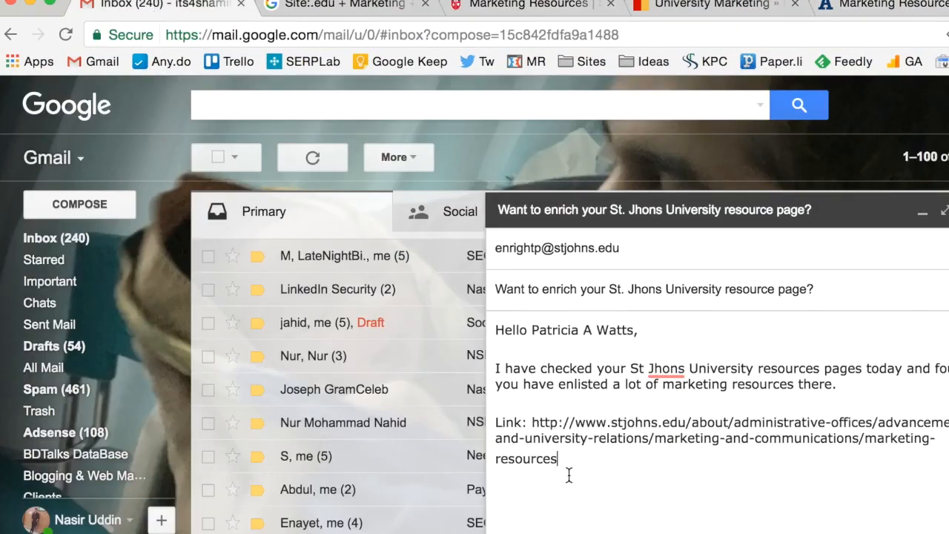
{"action": "key", "text": "Return"}
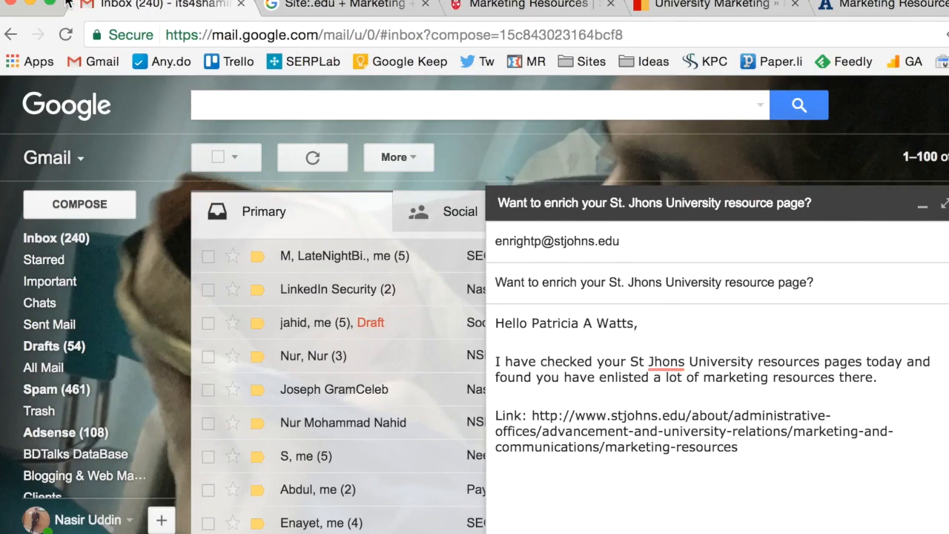
{"action": "scroll", "coordinate": [519, 413], "scroll_direction": "down", "scroll_amount": 1}
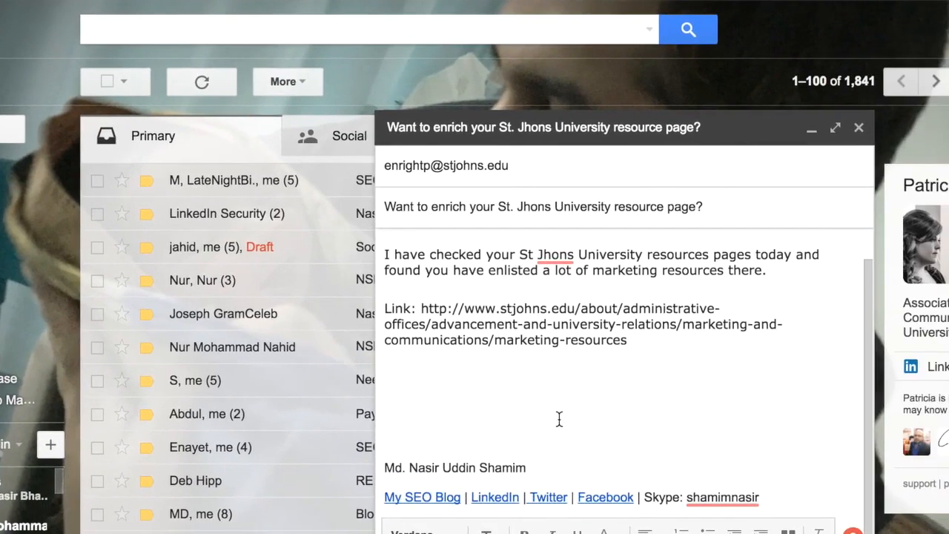
{"action": "type", "text": "I am a"}
{"action": "key", "text": "BackSpace"}
{"action": "key", "text": "BackSpace"}
{"action": "key", "text": "BackSpace"}
{"action": "key", "text": "BackSpace"}
{"action": "key", "text": "BackSpace"}
{"action": "key", "text": "BackSpace"}
{"action": "scroll", "coordinate": [629, 302], "scroll_direction": "up", "scroll_amount": 1}
{"action": "key", "text": "BackSpace"}
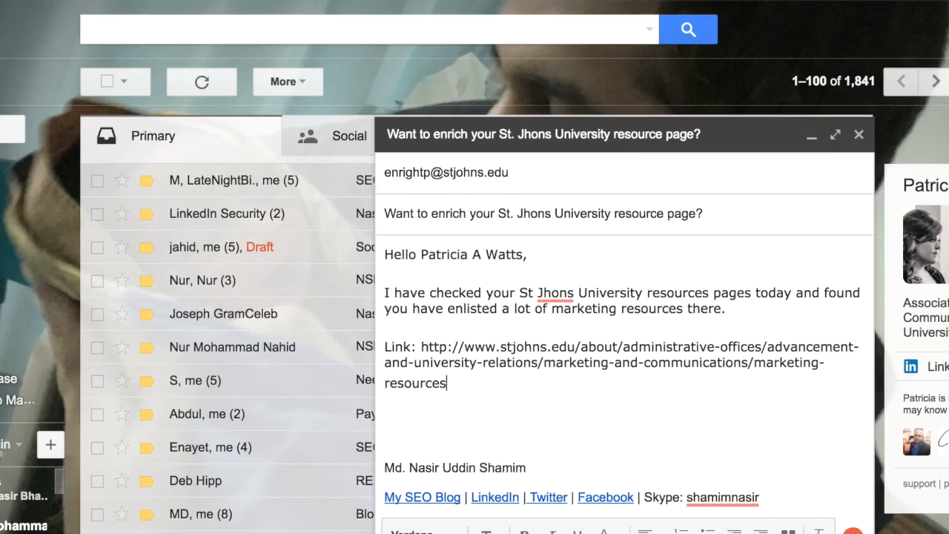
Start a new paragraph below the link with "I am a marketer and already shared tons of free"
{"action": "key", "text": "Return"}
{"action": "key", "text": "Return"}
{"action": "type", "text": "I am a"}
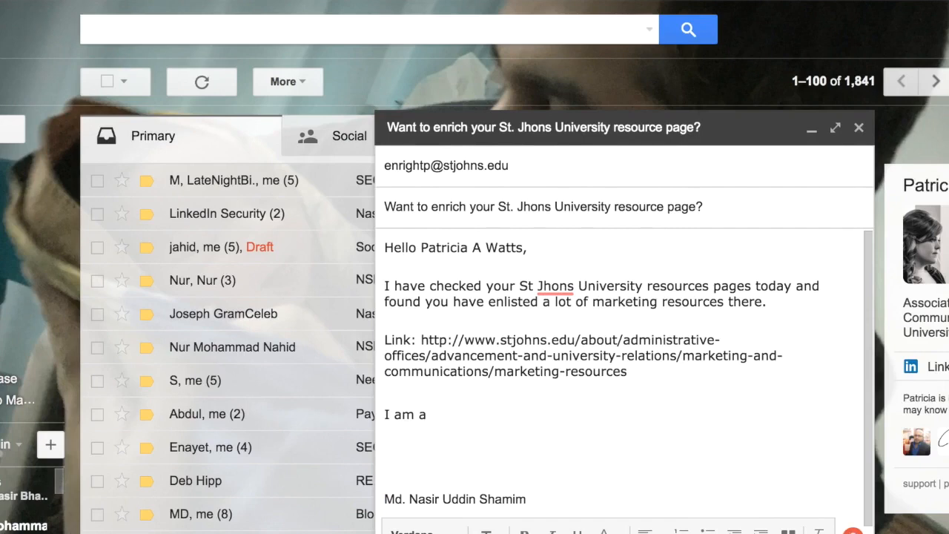
{"action": "type", "text": "n"}
{"action": "key", "text": "BackSpace"}
{"action": "key", "text": "BackSpace"}
{"action": "type", "text": "marketer and already shared tons of f"}
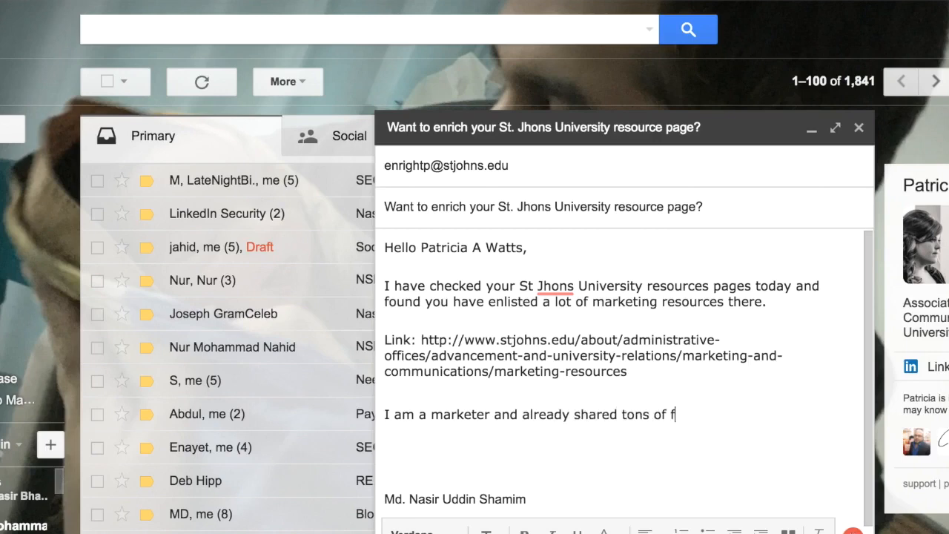
{"action": "type", "text": "ree but extensively useful "}
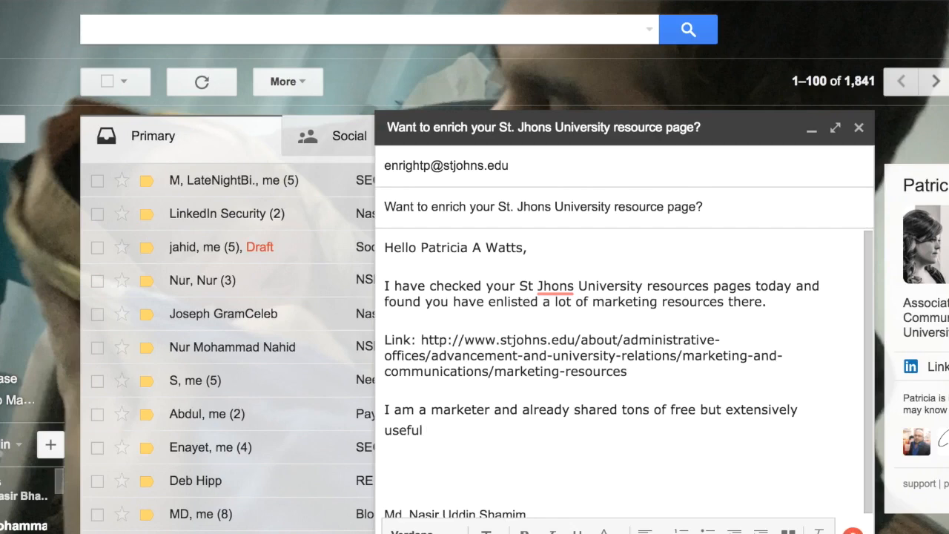
{"action": "type", "text": "Marketing "}
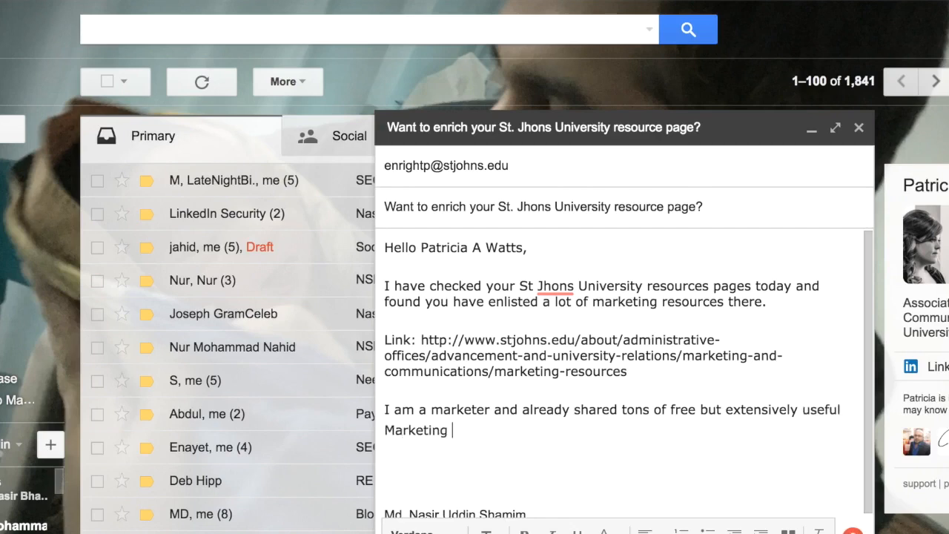
{"action": "type", "text": "Tips & Ideas on my blog"}
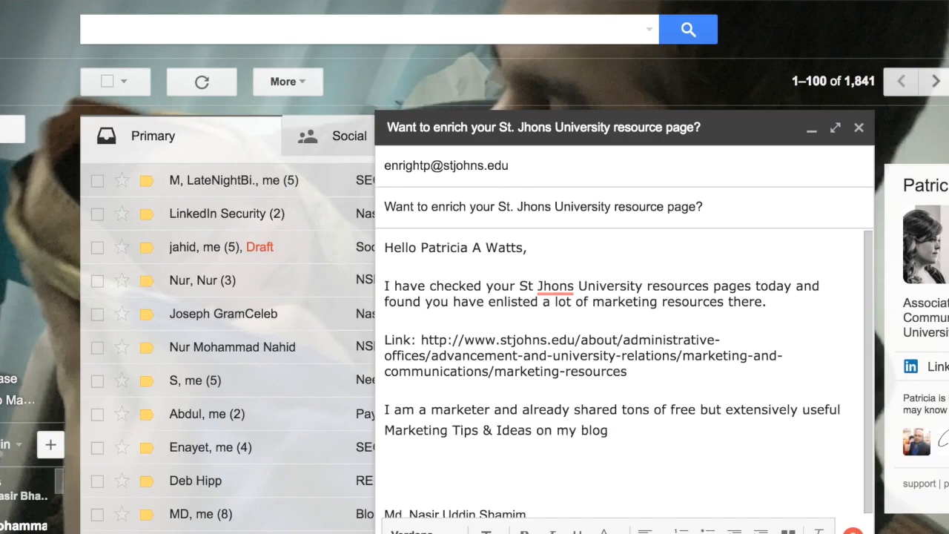
{"action": "type", "text": " (https://www.lateni"}
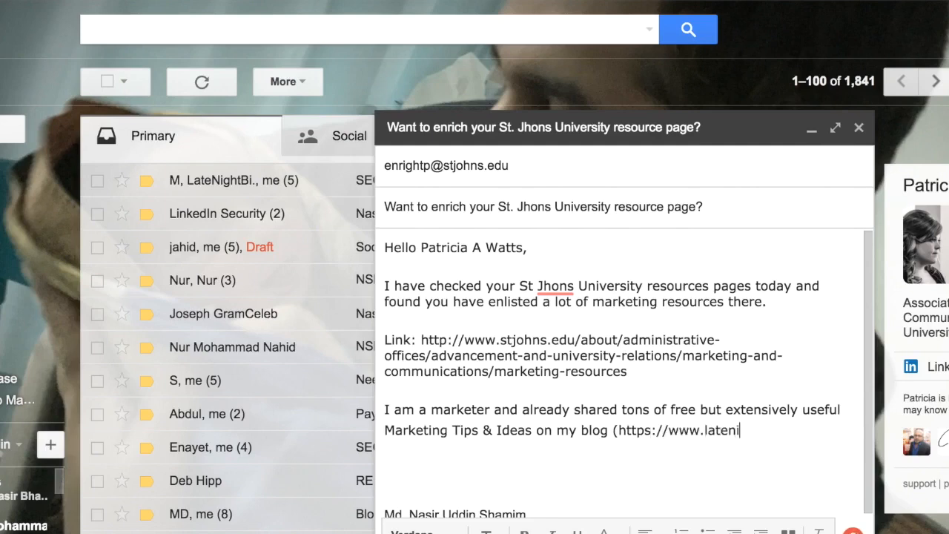
{"action": "type", "text": "ghtbirds.com"}
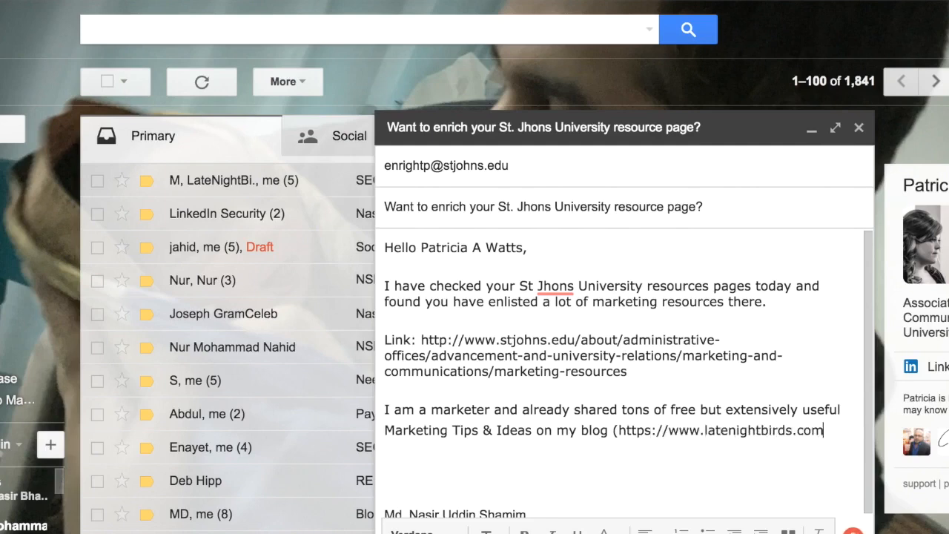
{"action": "type", "text": ")."}
{"action": "key", "text": "Return"}
{"action": "key", "text": "Return"}
{"action": "type", "text": "I am"}
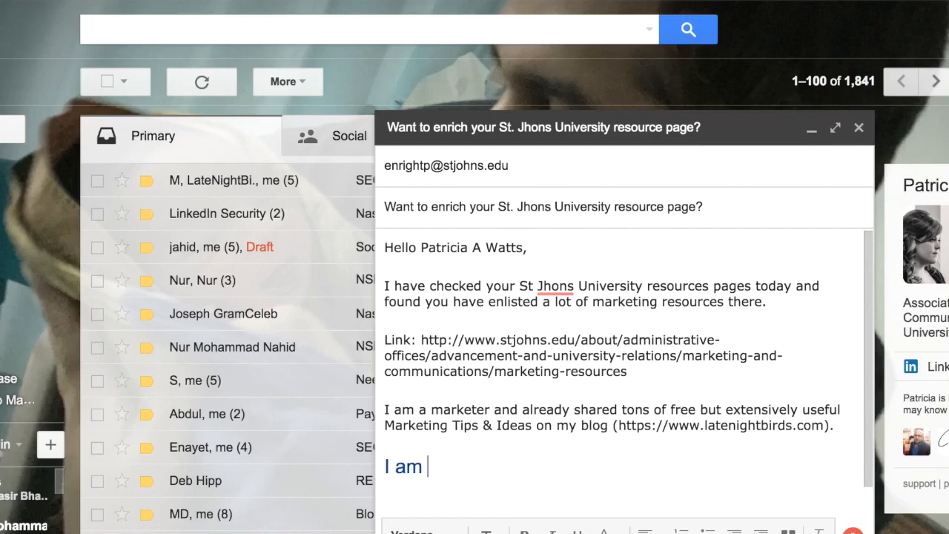
{"action": "key", "text": "BackSpace"}
{"action": "key", "text": "BackSpace"}
{"action": "key", "text": "BackSpace"}
{"action": "key", "text": "BackSpace"}
{"action": "key", "text": "BackSpace"}
{"action": "key", "text": "BackSpace"}
{"action": "key", "text": "BackSpace"}
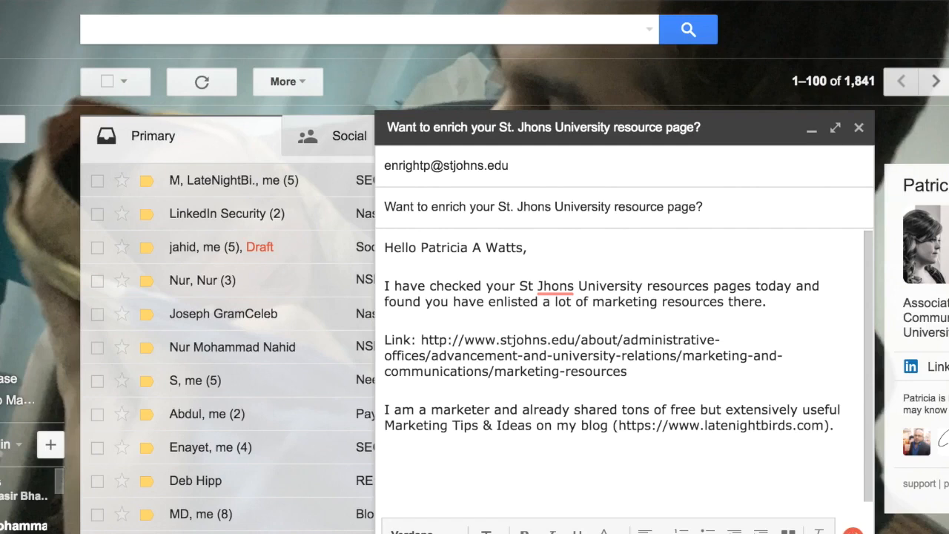
{"action": "key", "text": "Return"}
{"action": "key", "text": "Return"}
{"action": "type", "text": "I am"}
{"action": "key", "text": "BackSpace"}
{"action": "key", "text": "BackSpace"}
{"action": "key", "text": "BackSpace"}
{"action": "key", "text": "BackSpace"}
{"action": "key", "text": "BackSpace"}
{"action": "key", "text": "BackSpace"}
{"action": "key", "text": "BackSpace"}
Continue the same paragraph after the blog address with "I am sure that, if you enlist my blog on your marketing resource page"
{"action": "type", "text": "I am sure that, "}
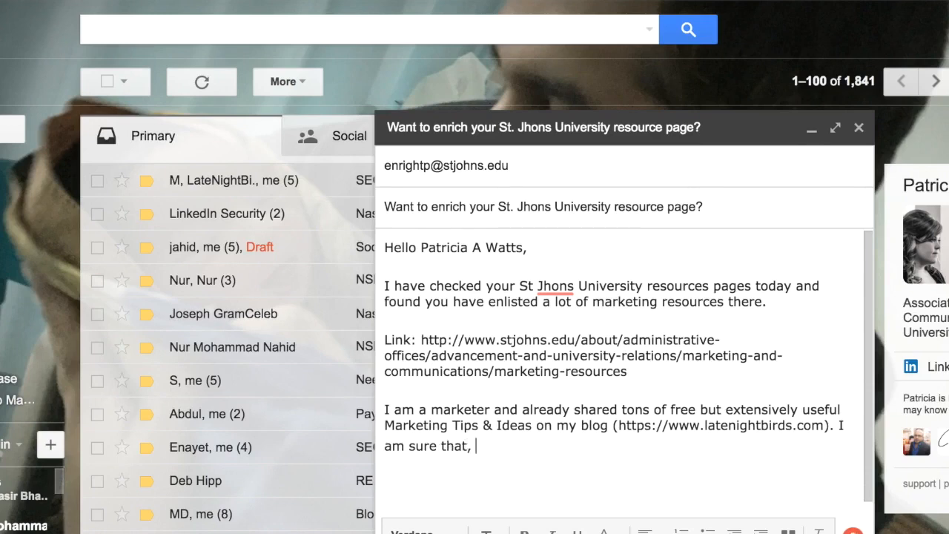
{"action": "type", "text": "if you enlist my "}
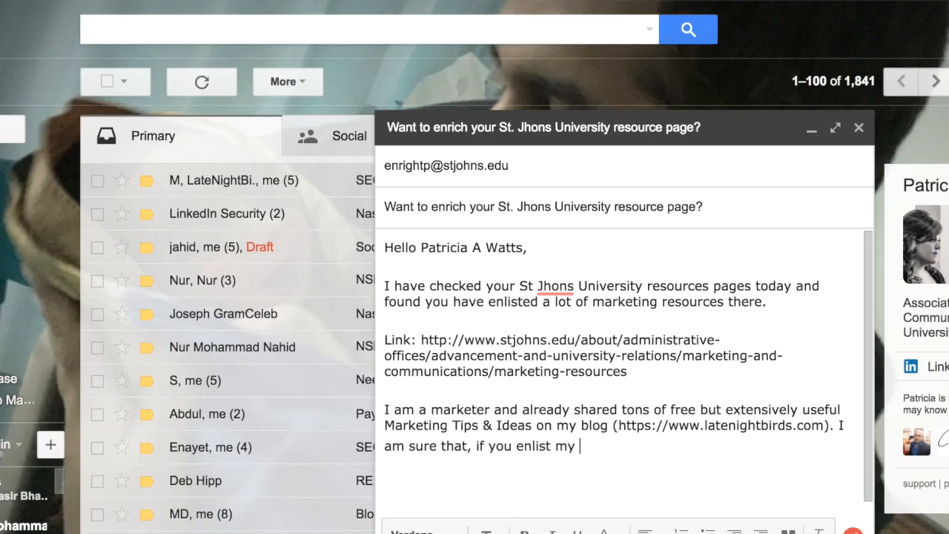
{"action": "type", "text": "blog on you"}
{"action": "key", "text": "BackSpace"}
{"action": "key", "text": "BackSpace"}
{"action": "type", "text": "your marketing se"}
{"action": "key", "text": "BackSpace"}
{"action": "key", "text": "BackSpace"}
{"action": "type", "text": "resource pag"}
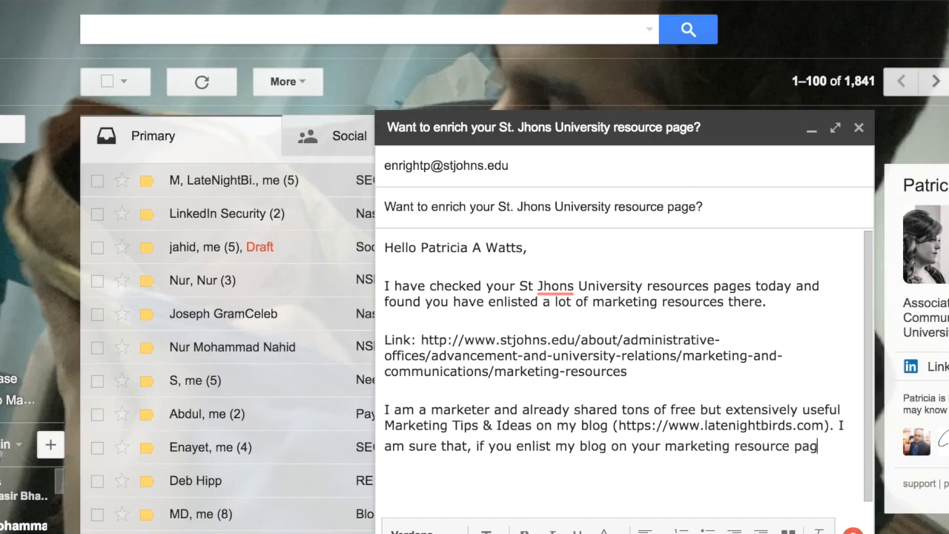
{"action": "type", "text": "e; your"}
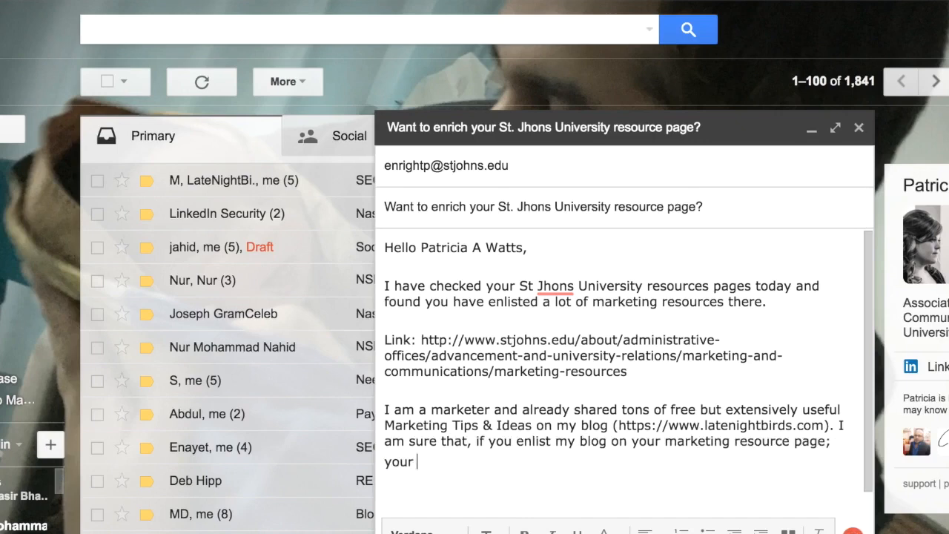
Add a semicolon after "marketing resource page" and continue with "St. Jhons University student will"
{"action": "key", "text": "BackSpace"}
{"action": "key", "text": "BackSpace"}
{"action": "key", "text": "BackSpace"}
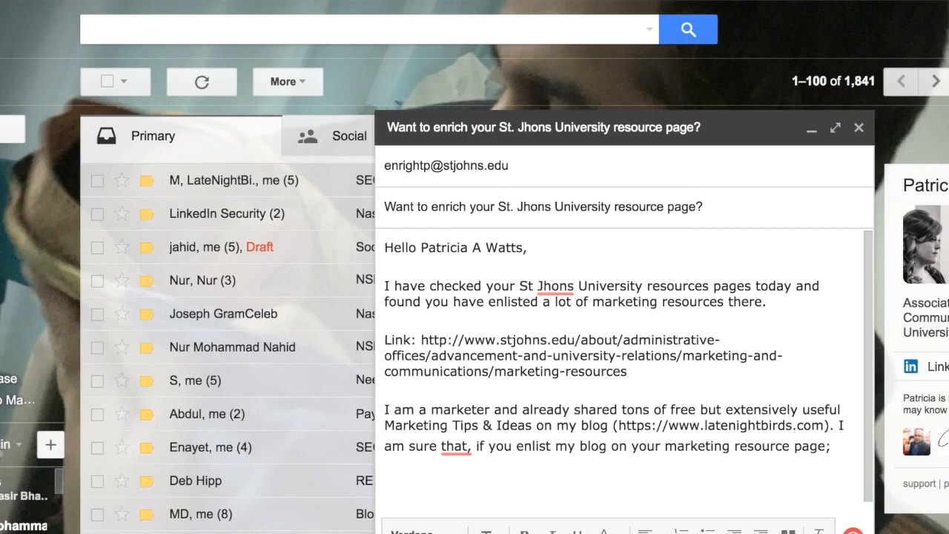
{"action": "key", "text": "Return"}
{"action": "type", "text": "St. Jhons Un"}
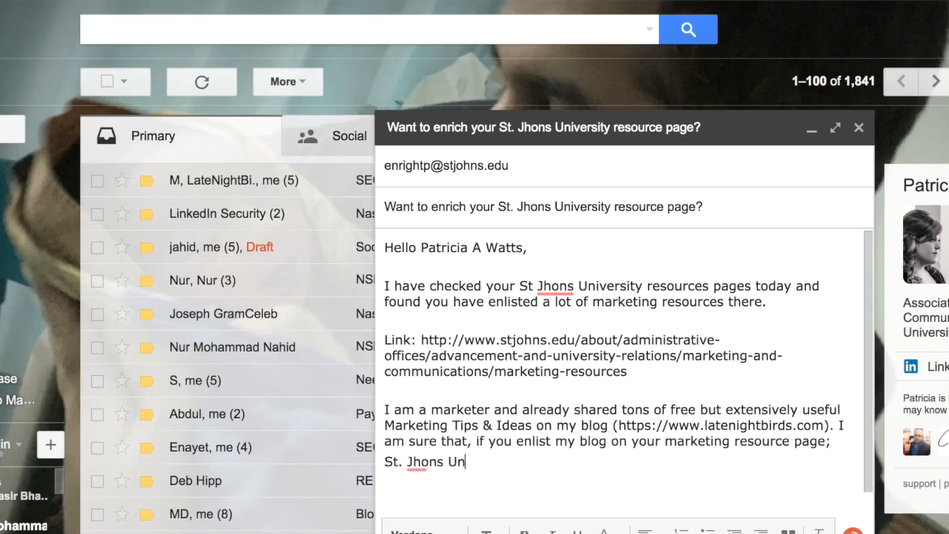
{"action": "type", "text": "iversity stu"}
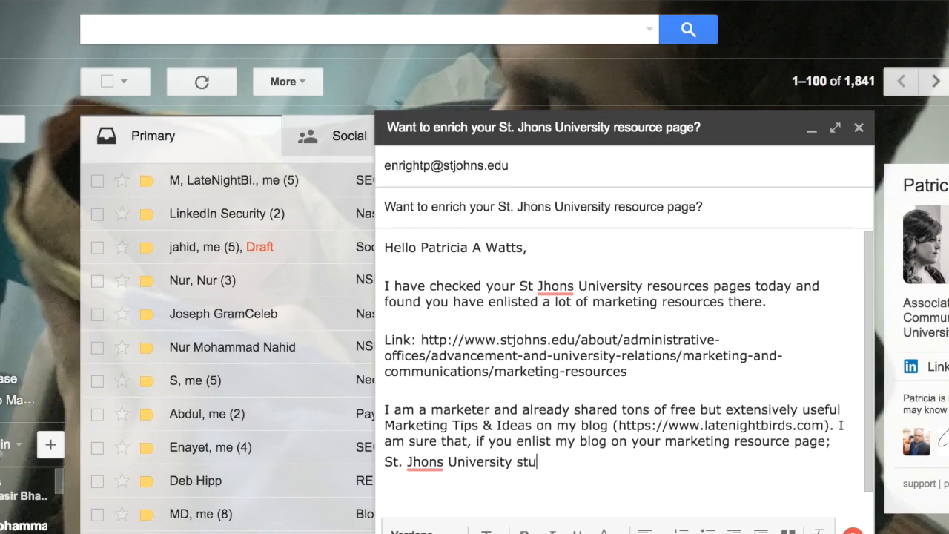
{"action": "type", "text": "dent will surefly"}
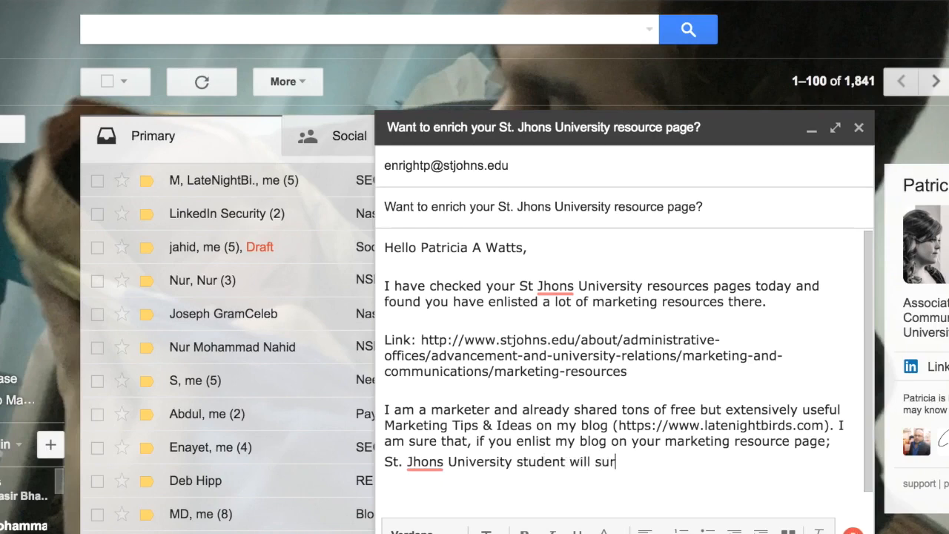
Continue the sentence after "St. Jhons University student will" with "surely find"
{"action": "key", "text": "BackSpace"}
{"action": "key", "text": "BackSpace"}
{"action": "key", "text": "BackSpace"}
{"action": "type", "text": "ly find the"}
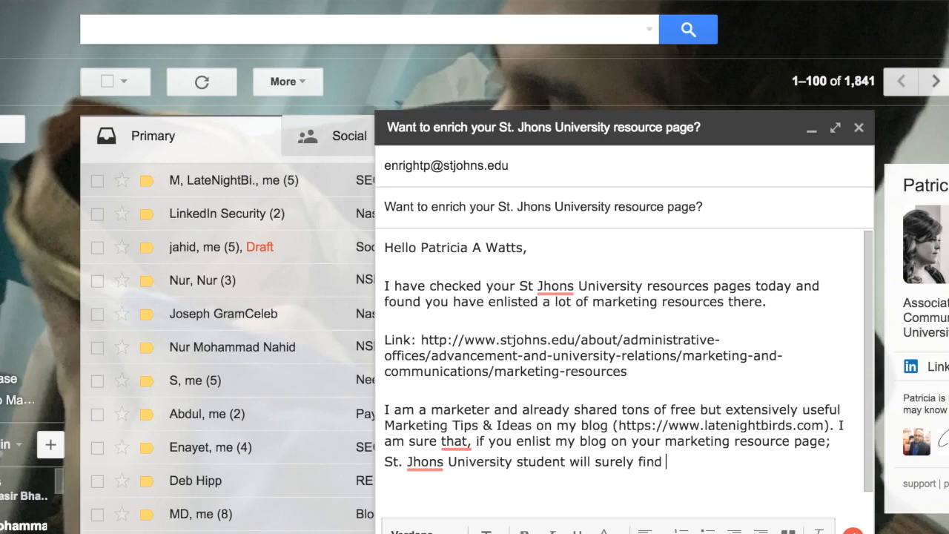
Finish the sentence about the students with "my link beneficial and useful."
{"action": "key", "text": "BackSpace"}
{"action": "key", "text": "BackSpace"}
{"action": "key", "text": "BackSpace"}
{"action": "type", "text": "my link beneficia"}
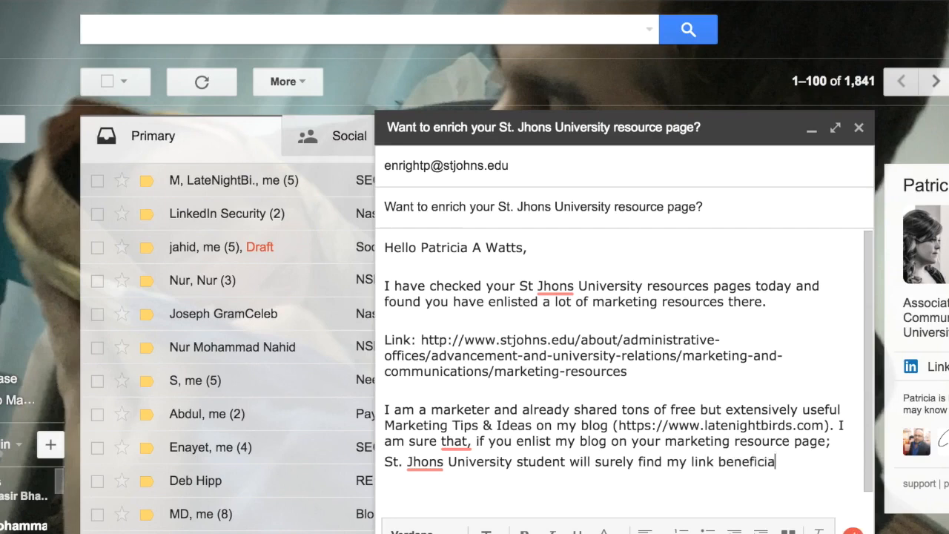
{"action": "type", "text": "l and useful."}
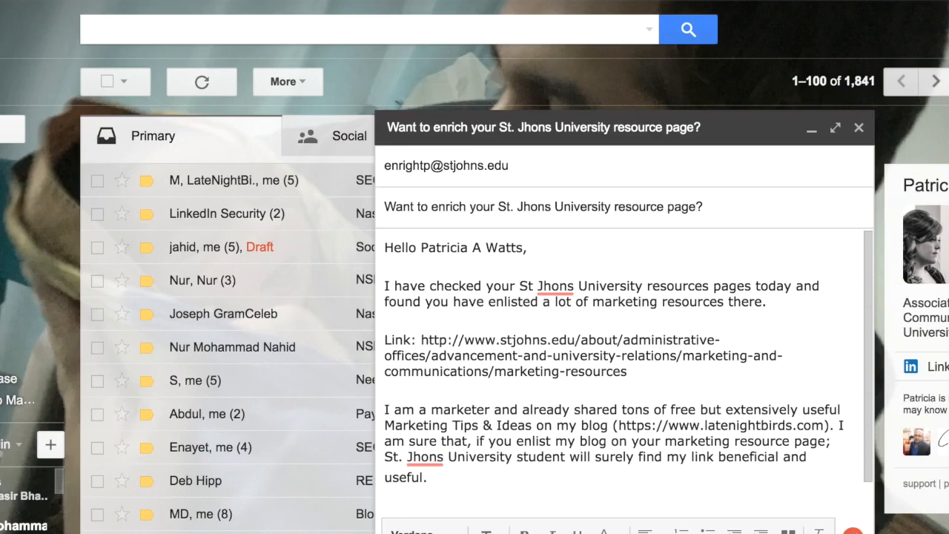
{"action": "key", "text": "Return"}
{"action": "key", "text": "Return"}
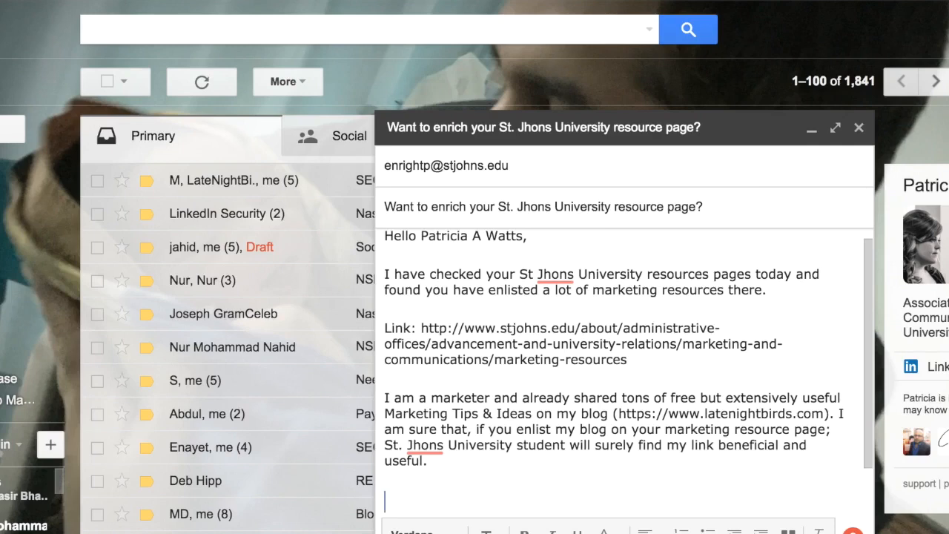
{"action": "key", "text": "Return"}
{"action": "type", "text": "Is"}
{"action": "key", "text": "BackSpace"}
{"action": "key", "text": "BackSpace"}
{"action": "key", "text": "BackSpace"}
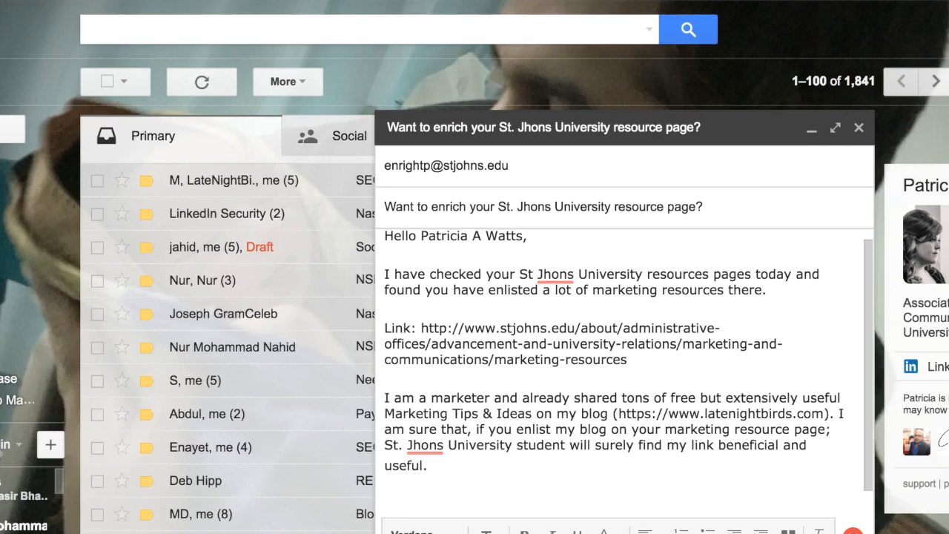
Begin a question in the same paragraph after "useful." with "Is you the right person to talk about this or"
{"action": "type", "text": "Is you the ri"}
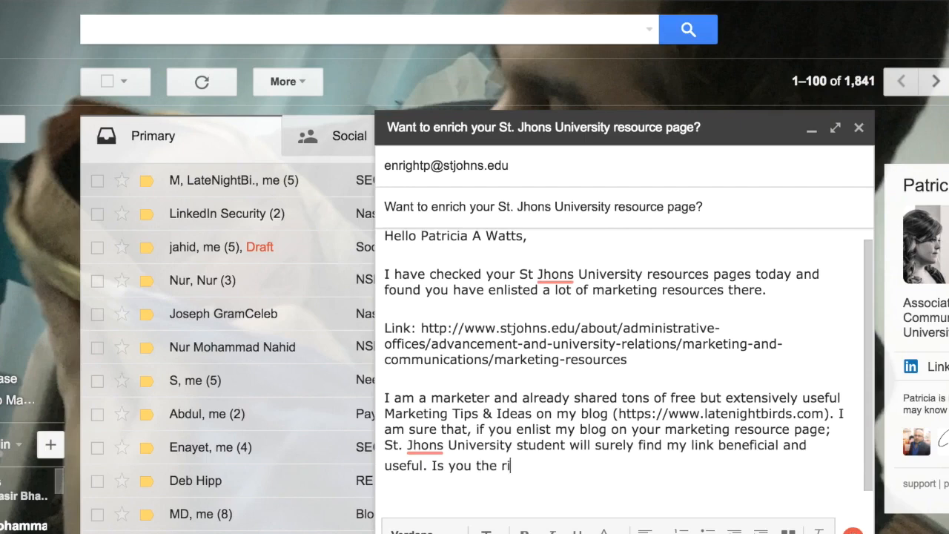
{"action": "type", "text": "ght persion"}
{"action": "key", "text": "BackSpace"}
{"action": "key", "text": "BackSpace"}
{"action": "key", "text": "BackSpace"}
{"action": "type", "text": "on to talk"}
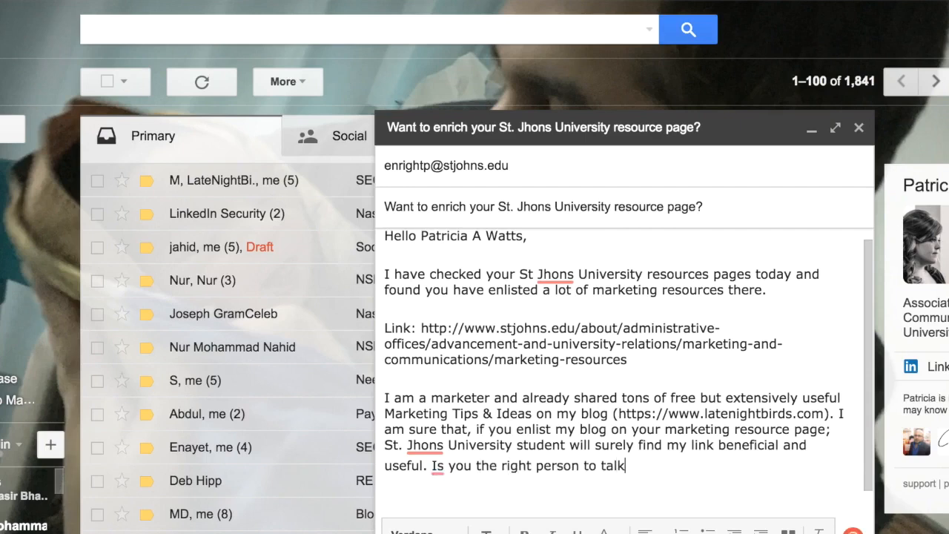
{"action": "type", "text": " about this or "}
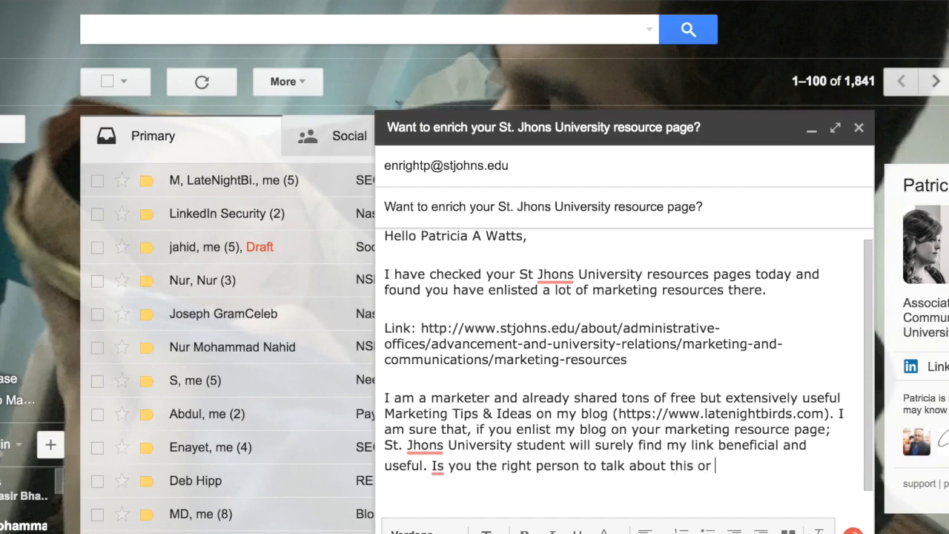
{"action": "type", "text": "can you please tell me who"}
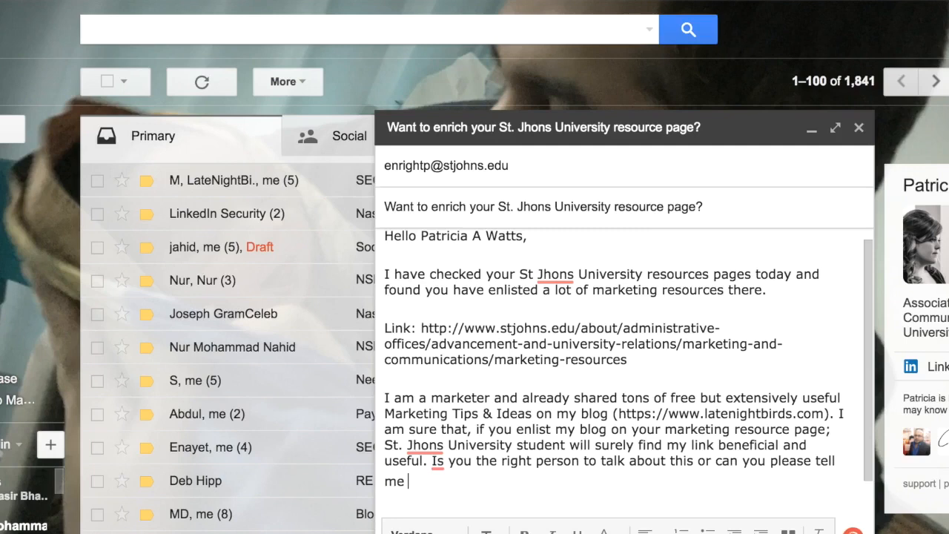
{"action": "type", "text": "m I can"}
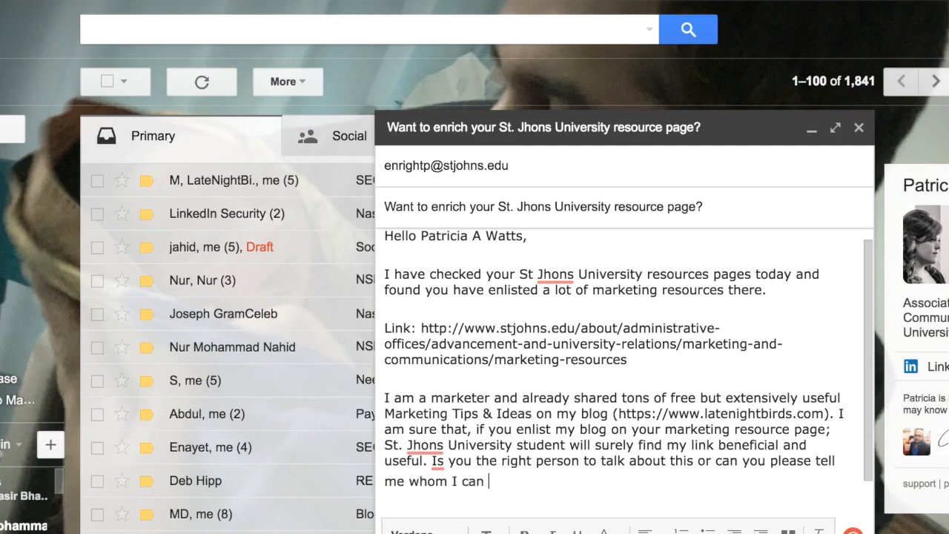
{"action": "type", "text": " let know about this?"}
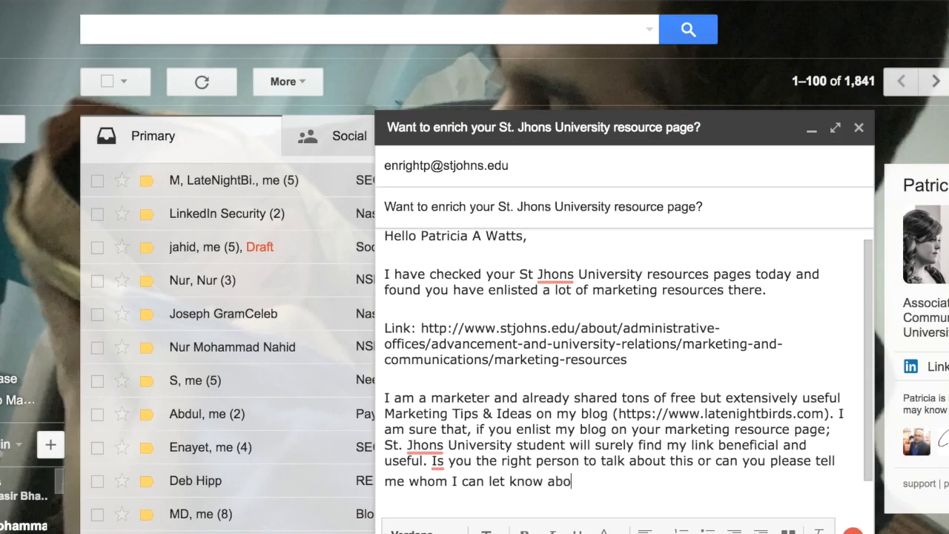
{"action": "key", "text": "Return"}
{"action": "key", "text": "Return"}
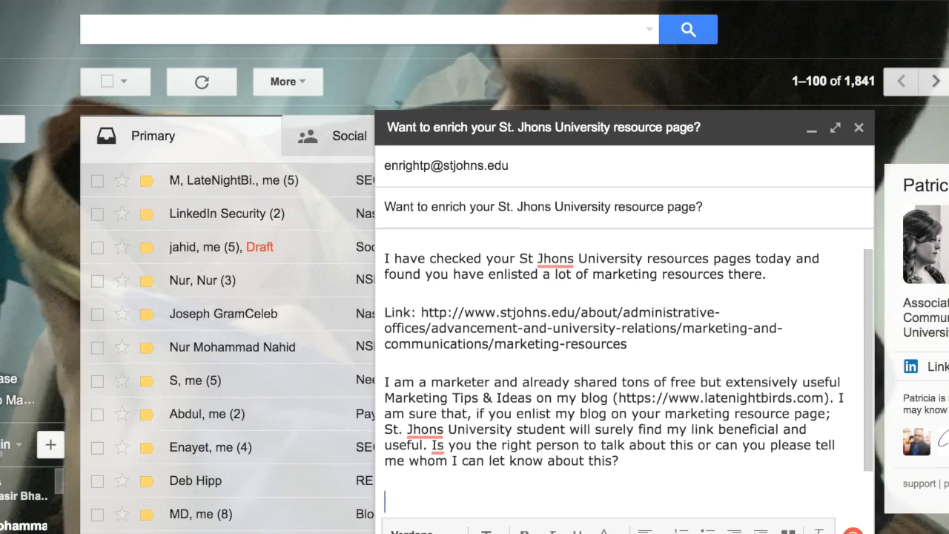
{"action": "type", "text": "Thank"}
{"action": "key", "text": "BackSpace"}
{"action": "key", "text": "BackSpace"}
{"action": "key", "text": "BackSpace"}
{"action": "key", "text": "BackSpace"}
Add the closing line "Thanking You," below the last paragraph and sign with the sender's short name on the following line
{"action": "key", "text": "BackSpace"}
{"action": "key", "text": "BackSpace"}
{"action": "key", "text": "BackSpace"}
{"action": "key", "text": "Return"}
{"action": "key", "text": "Return"}
{"action": "type", "text": "Thanks,"}
{"action": "key", "text": "BackSpace"}
{"action": "type", "text": "ing You,"}
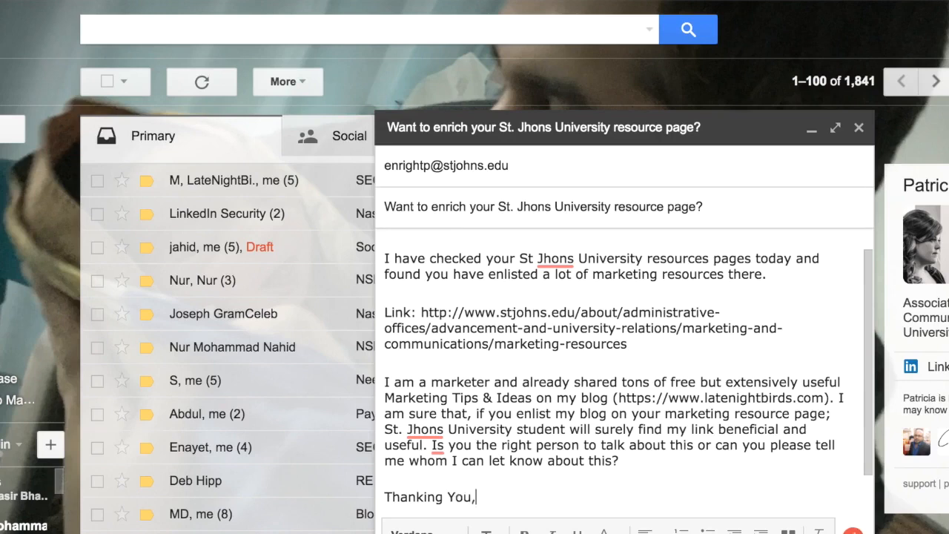
{"action": "key", "text": "Return"}
{"action": "type", "text": "Shamim"}
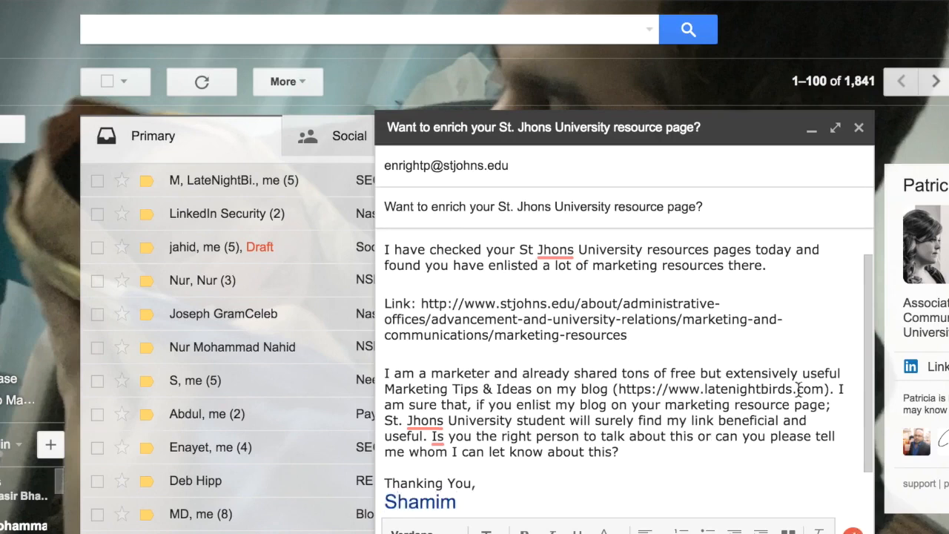
Split the marketer paragraph after the blog address so "I am sure that" starts a separate paragraph below a blank line
{"action": "left_click", "coordinate": [836, 388]}
{"action": "key", "text": "Return"}
{"action": "key", "text": "Return"}
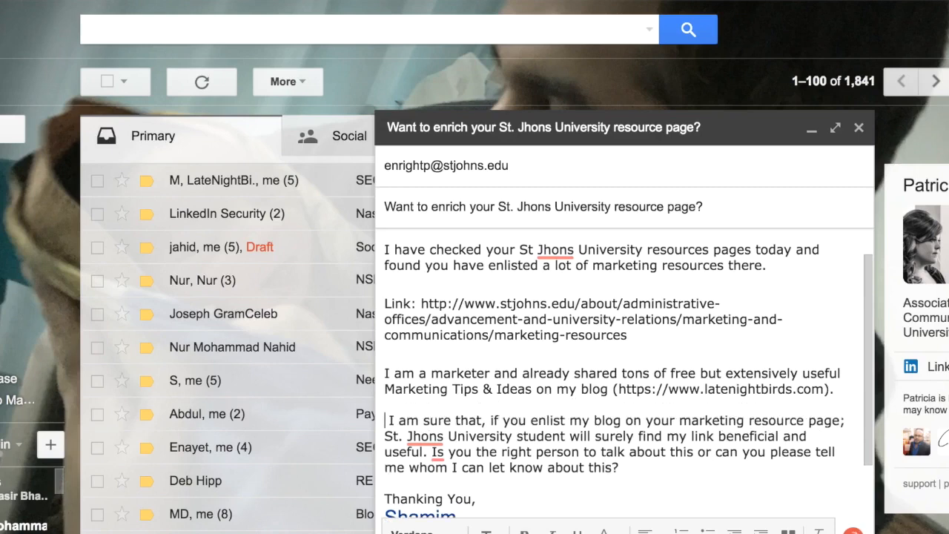
{"action": "key", "text": "Delete"}
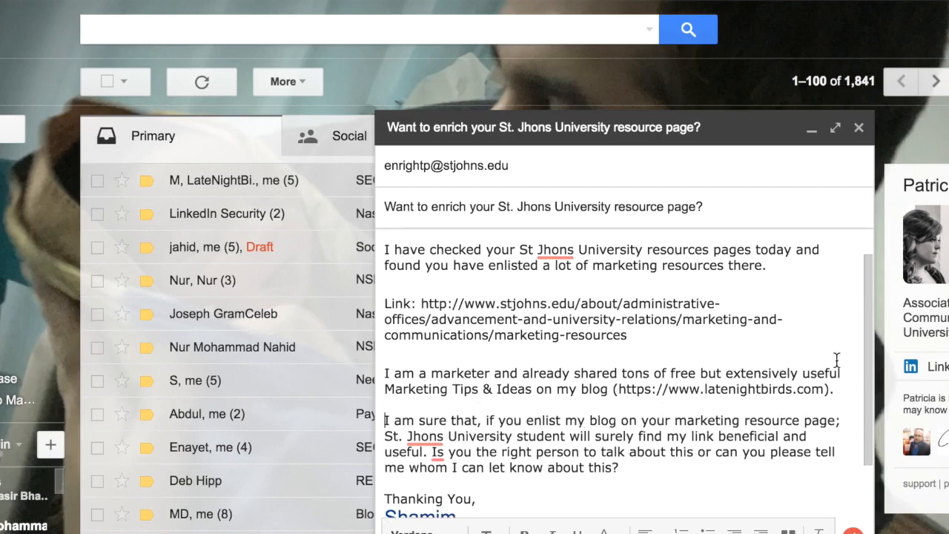
Remove the sender's short name and the extra blank lines between "Thanking You," and the e-mail signature
{"action": "scroll", "coordinate": [651, 344], "scroll_direction": "down", "scroll_amount": 2}
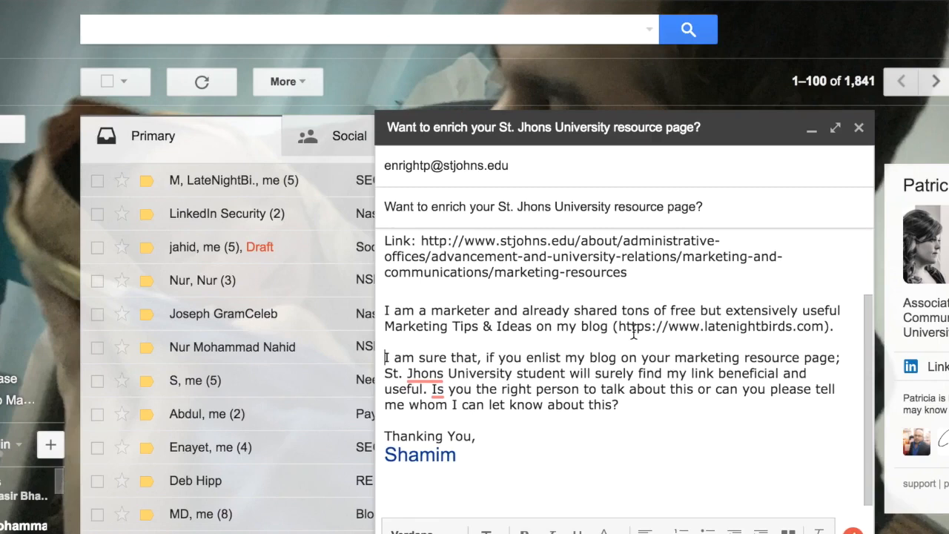
{"action": "scroll", "coordinate": [675, 337], "scroll_direction": "up", "scroll_amount": 3}
{"action": "scroll", "coordinate": [676, 337], "scroll_direction": "down", "scroll_amount": 5}
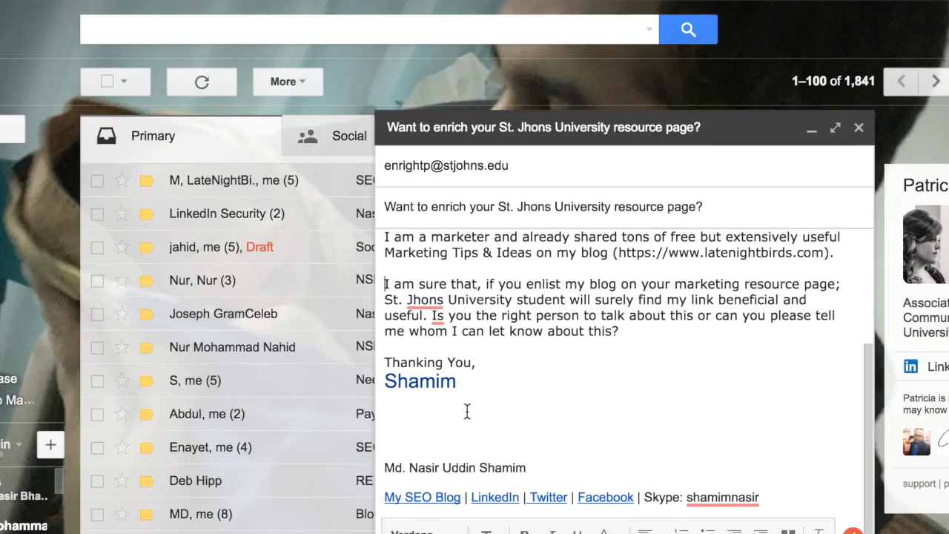
{"action": "key", "text": "BackSpace"}
{"action": "key", "text": "BackSpace"}
{"action": "key", "text": "BackSpace"}
{"action": "key", "text": "BackSpace"}
{"action": "key", "text": "BackSpace"}
{"action": "key", "text": "BackSpace"}
{"action": "key", "text": "BackSpace"}
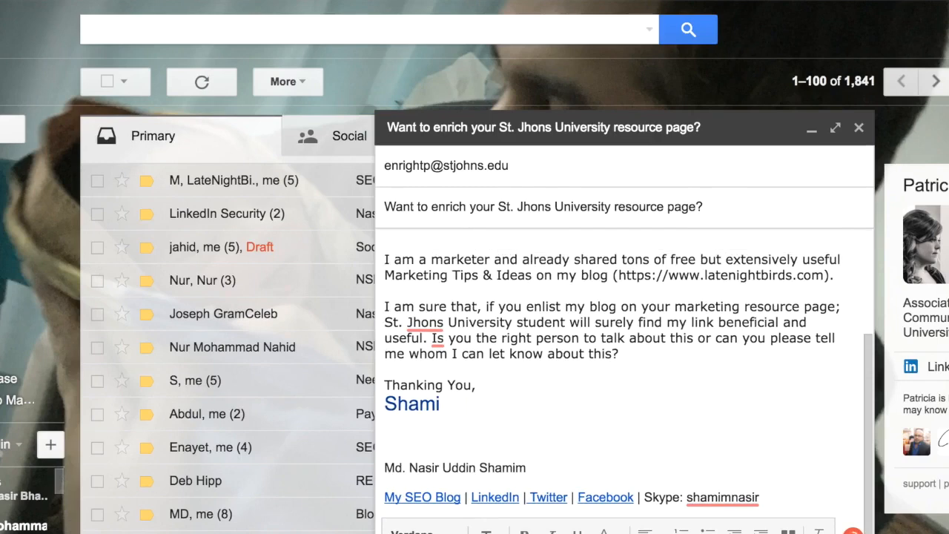
{"action": "key", "text": "BackSpace"}
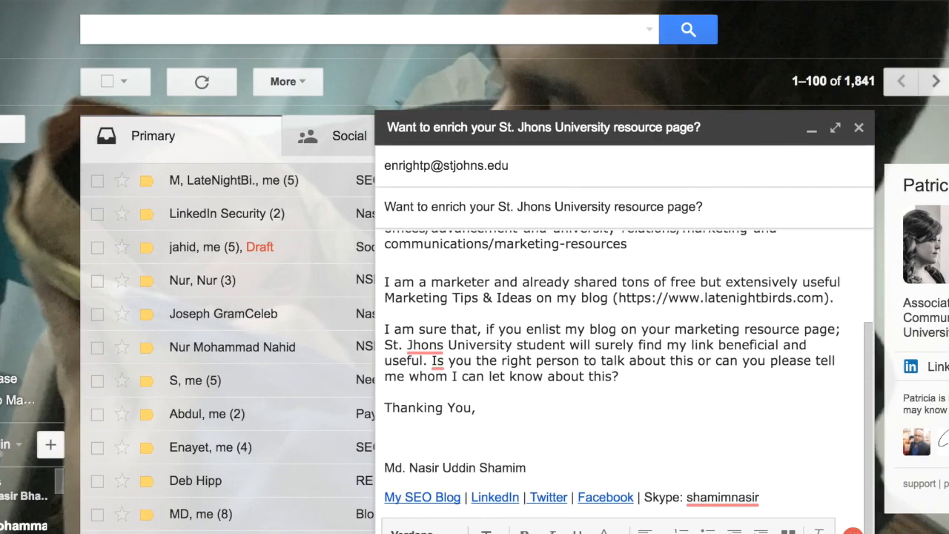
{"action": "key", "text": "Delete"}
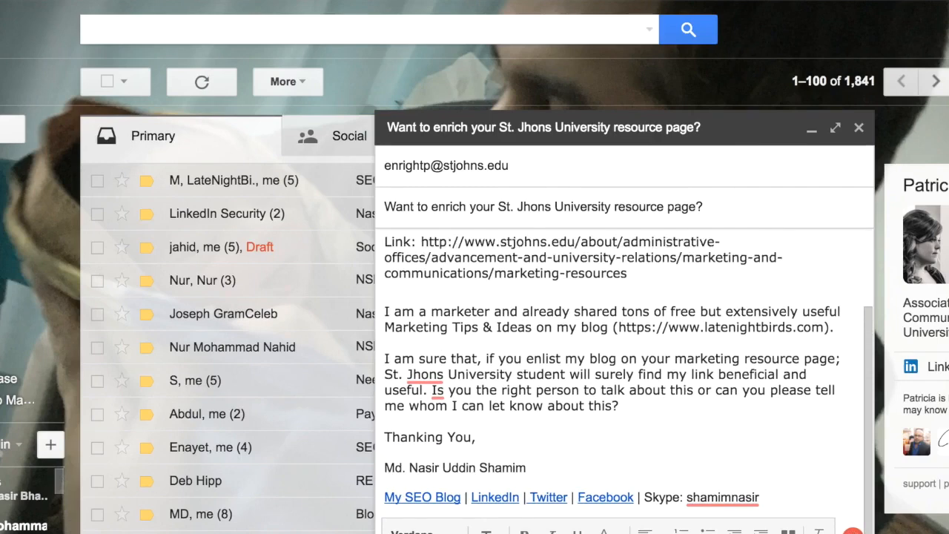
Review the outreach e-mail from greeting to signature and send it to the St. John's University contact
{"action": "scroll", "coordinate": [578, 361], "scroll_direction": "up", "scroll_amount": 3}
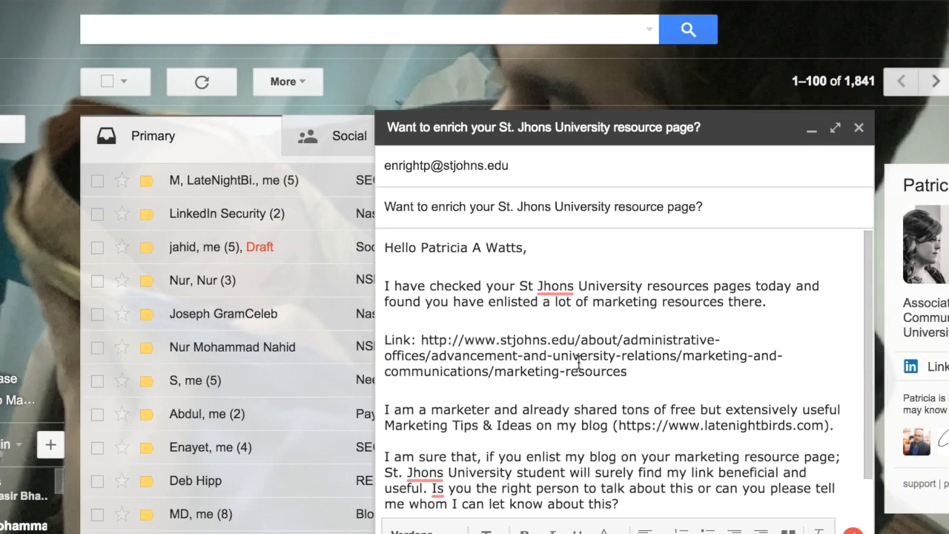
{"action": "scroll", "coordinate": [578, 364], "scroll_direction": "down", "scroll_amount": 3}
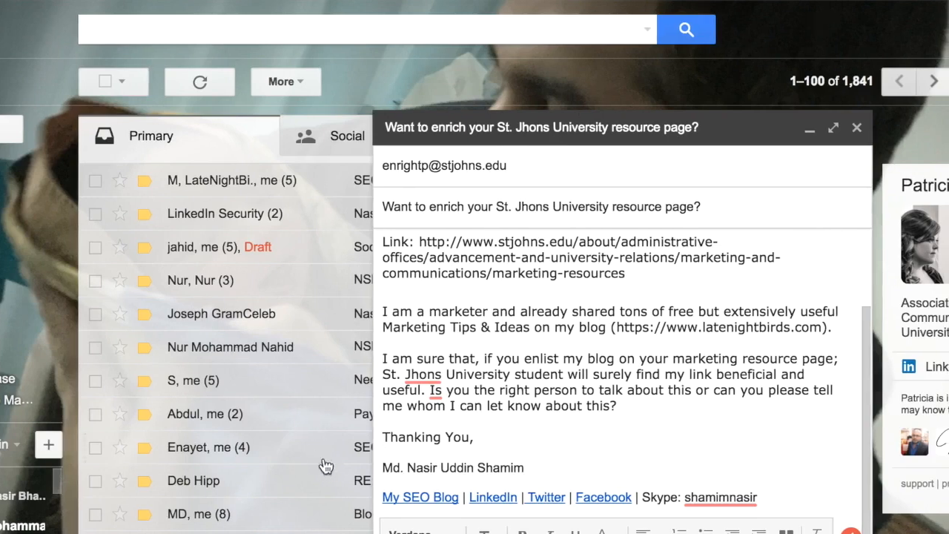
{"action": "key", "text": "ctrl+Return"}
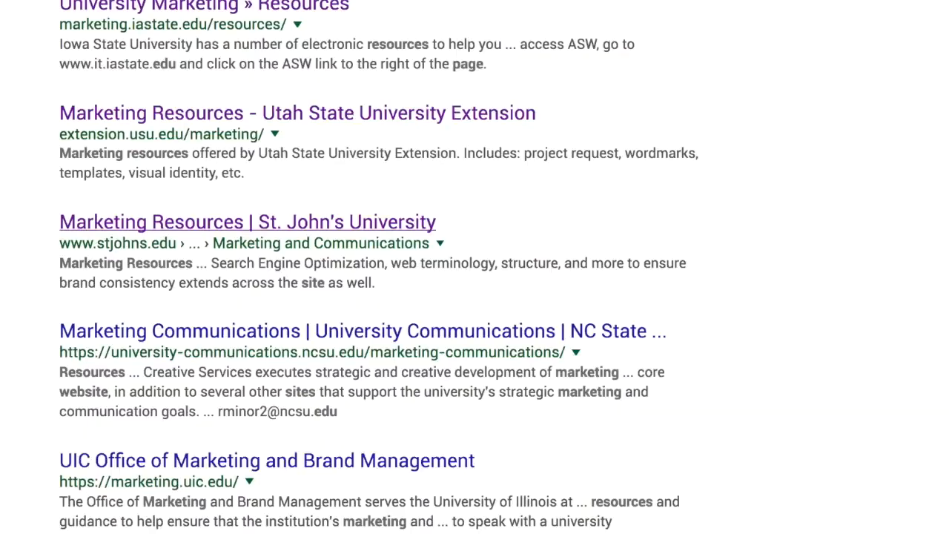
{"action": "scroll", "coordinate": [294, 180], "scroll_direction": "up", "scroll_amount": 1}
{"action": "scroll", "coordinate": [294, 180], "scroll_direction": "down", "scroll_amount": 2}
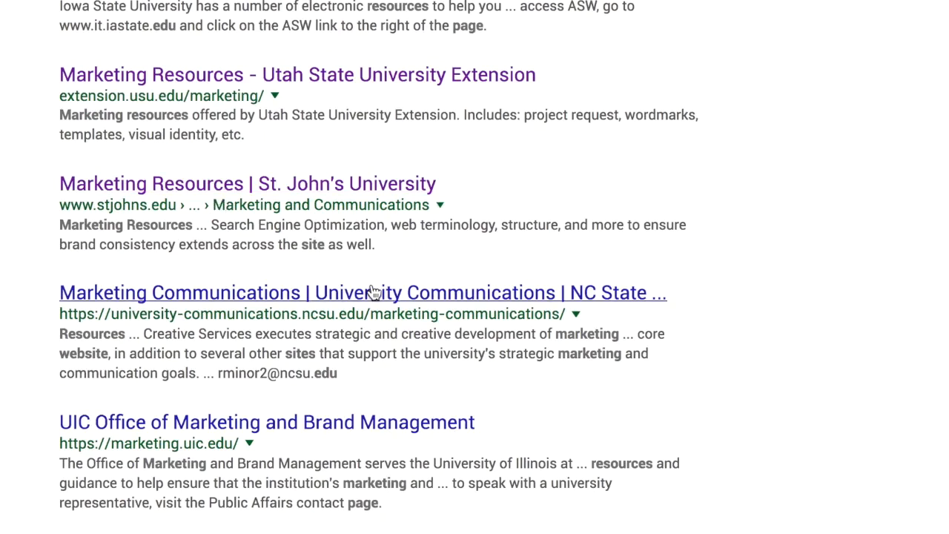
{"action": "scroll", "coordinate": [364, 324], "scroll_direction": "up", "scroll_amount": 10}
{"action": "scroll", "coordinate": [363, 345], "scroll_direction": "down", "scroll_amount": 1}
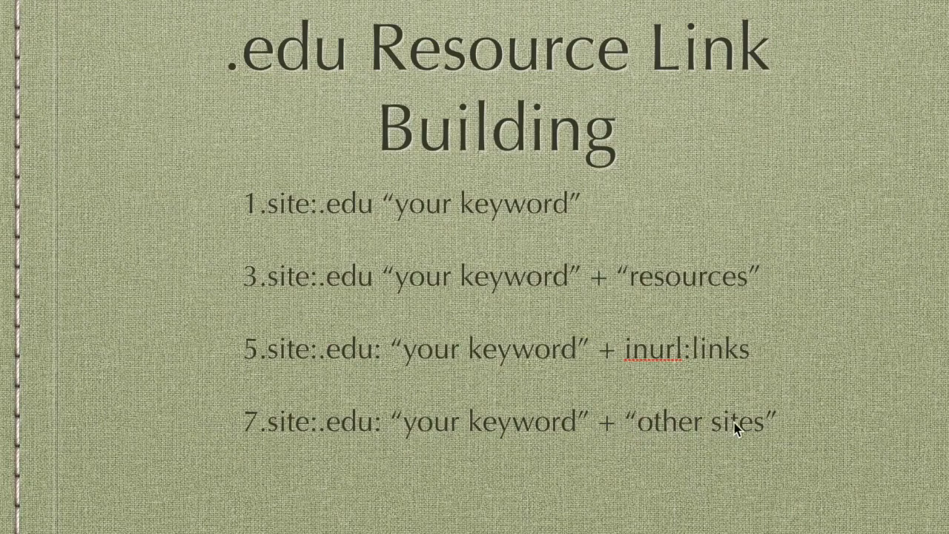
On the ".edu Resource Link Building" slide, add a line below item 7 reading "8.Site:.edu"
{"action": "left_click", "coordinate": [690, 427]}
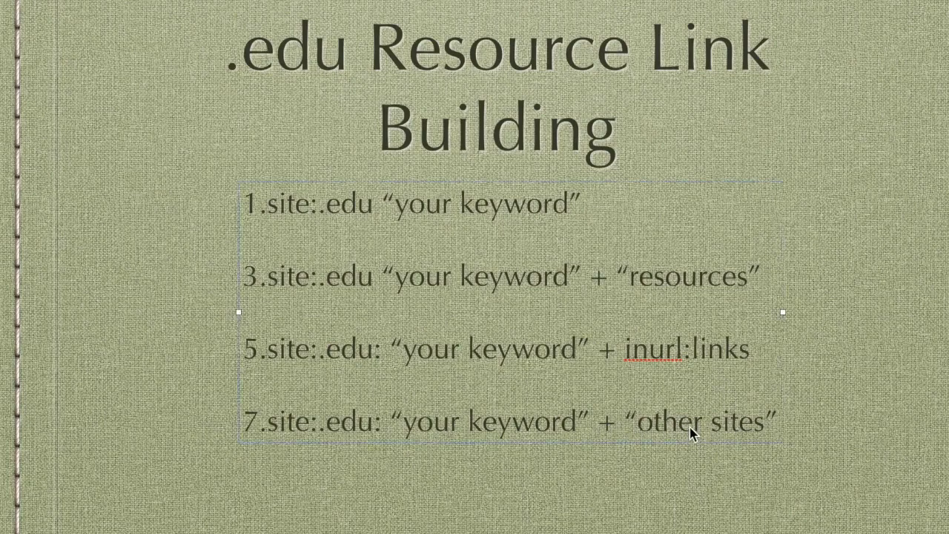
{"action": "left_click", "coordinate": [782, 427]}
{"action": "key", "text": "Return"}
{"action": "type", "text": "8."}
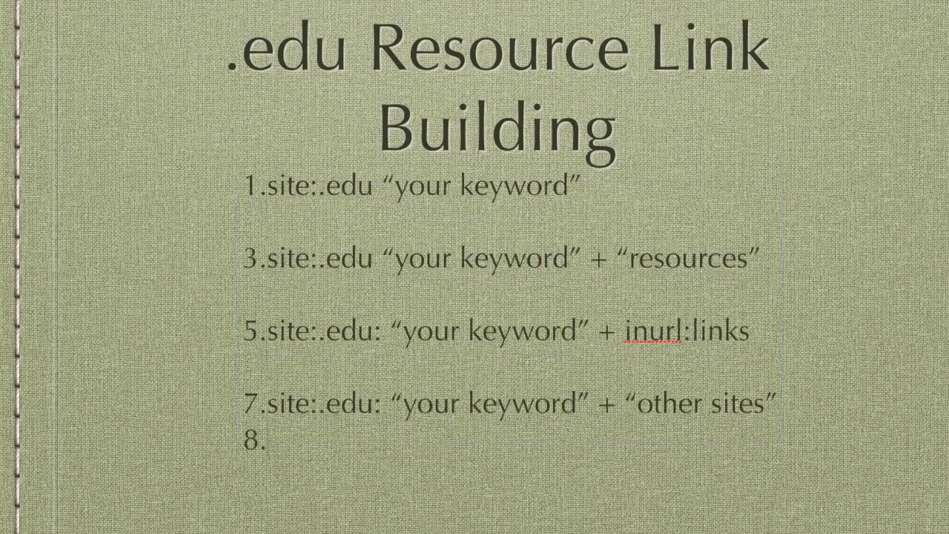
{"action": "type", "text": "Site:.edu"}
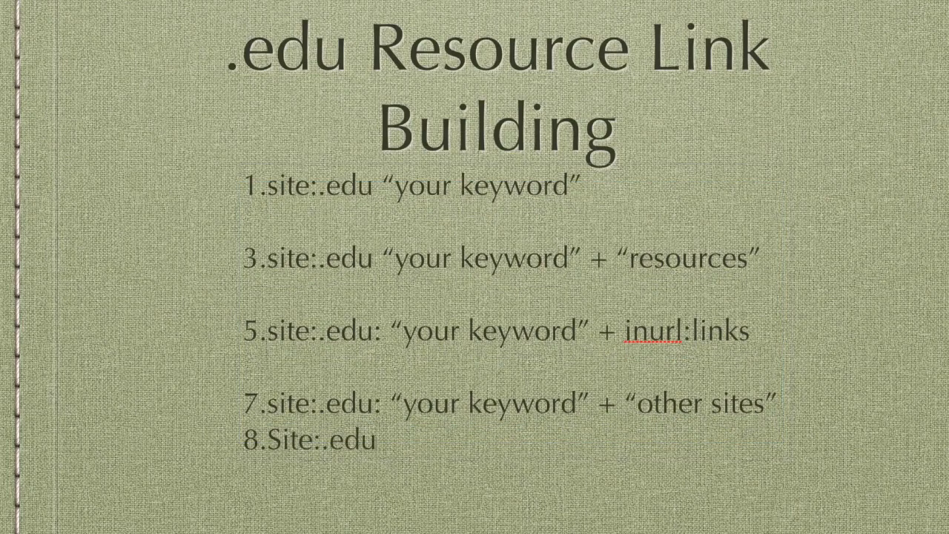
{"action": "type", "text": ": “y"}
Complete item 8 with : “keyword” + “external site/link” and insert a blank line between items 7 and 8
{"action": "key", "text": "BackSpace"}
{"action": "type", "text": "keyword"}
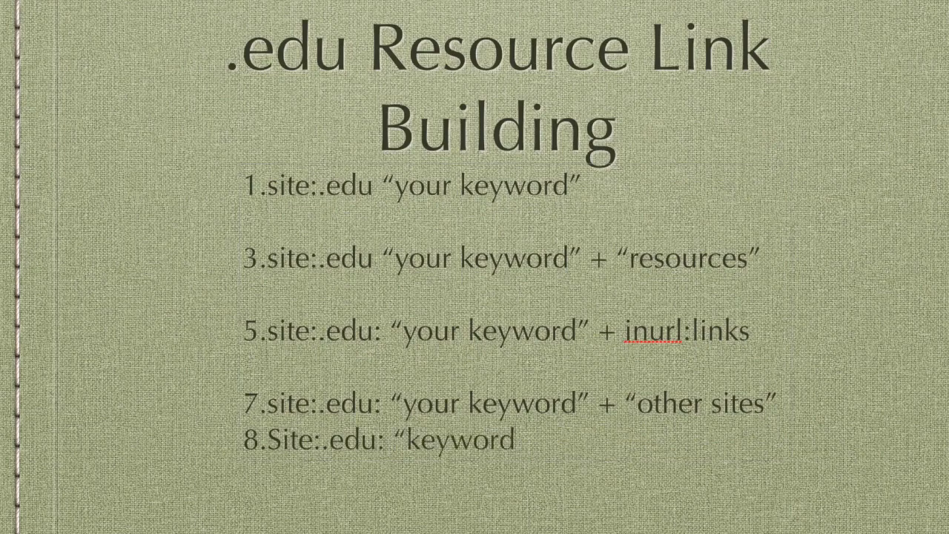
{"action": "type", "text": "” + “external"}
{"action": "type", "text": " si"}
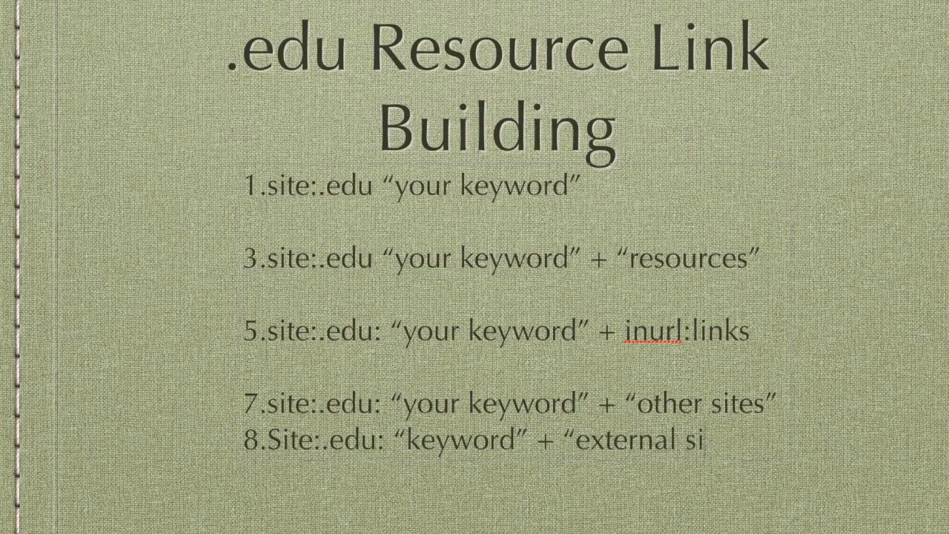
{"action": "type", "text": "te/link”"}
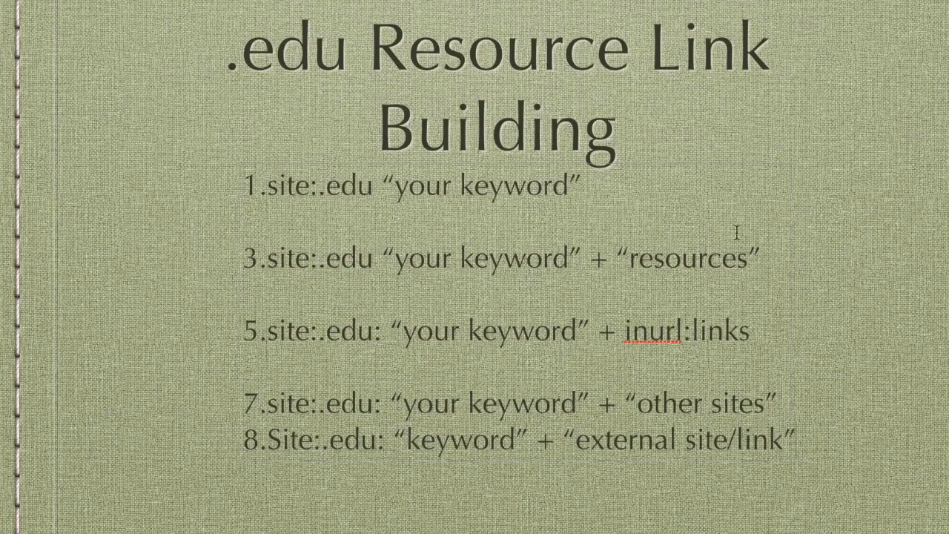
{"action": "left_click", "coordinate": [784, 404]}
{"action": "key", "text": "Return"}
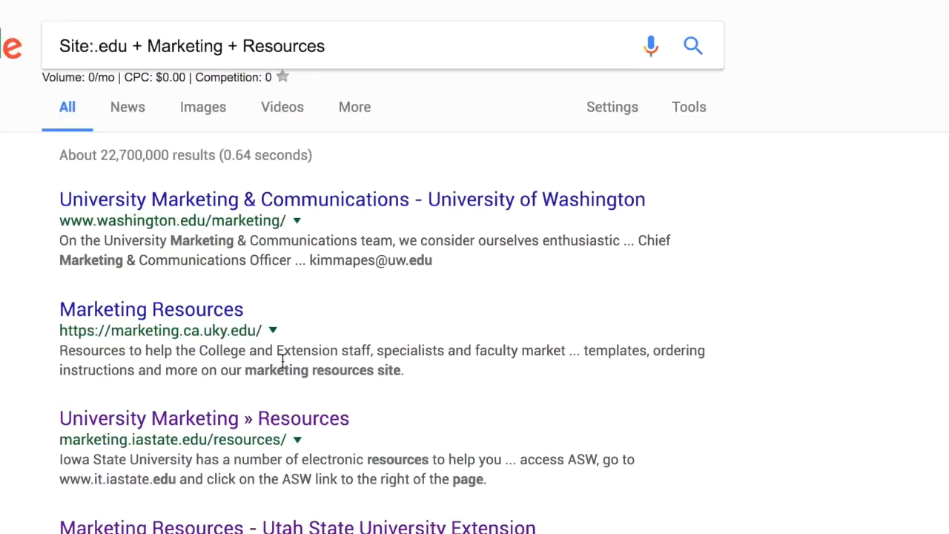
{"action": "scroll", "coordinate": [281, 360], "scroll_direction": "down", "scroll_amount": 10}
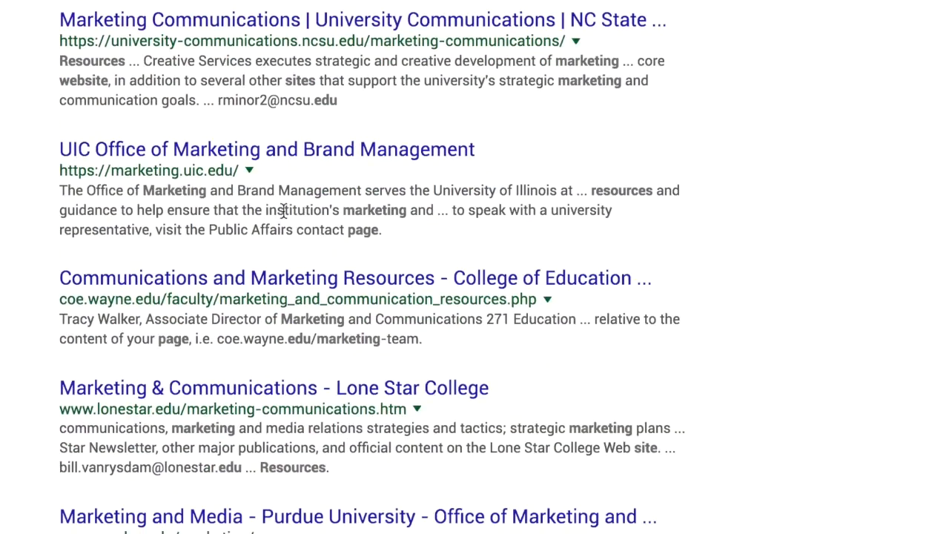
{"action": "scroll", "coordinate": [284, 211], "scroll_direction": "up", "scroll_amount": 5}
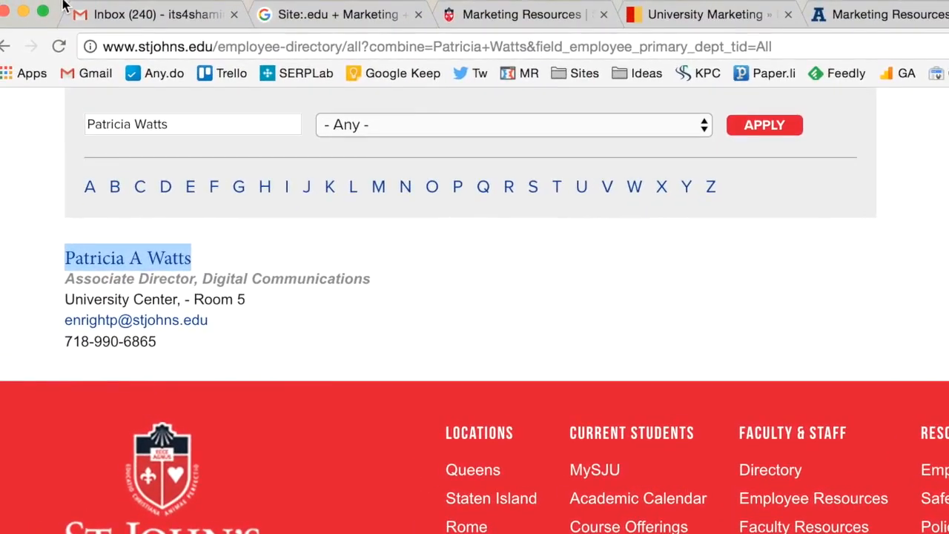
{"action": "left_click", "coordinate": [251, 244]}
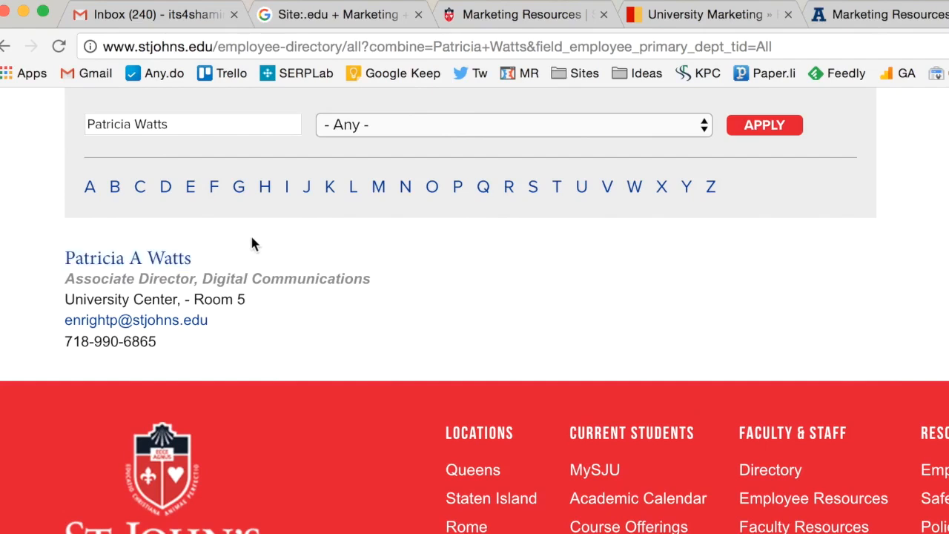